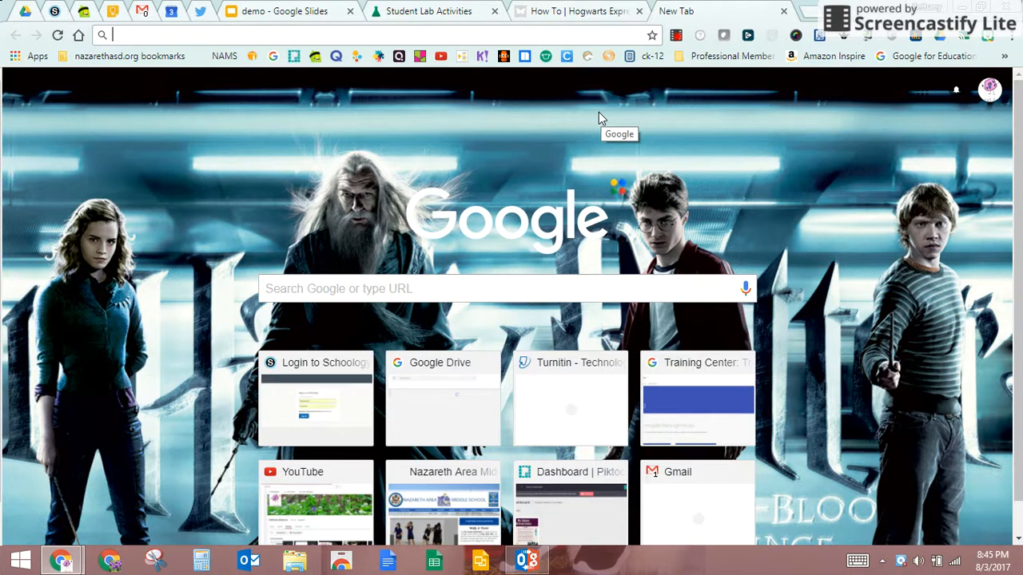
- Go to the Google Keep home page (keep.google.com/#home) from the 'google keep' address bar suggestion
text(goog)
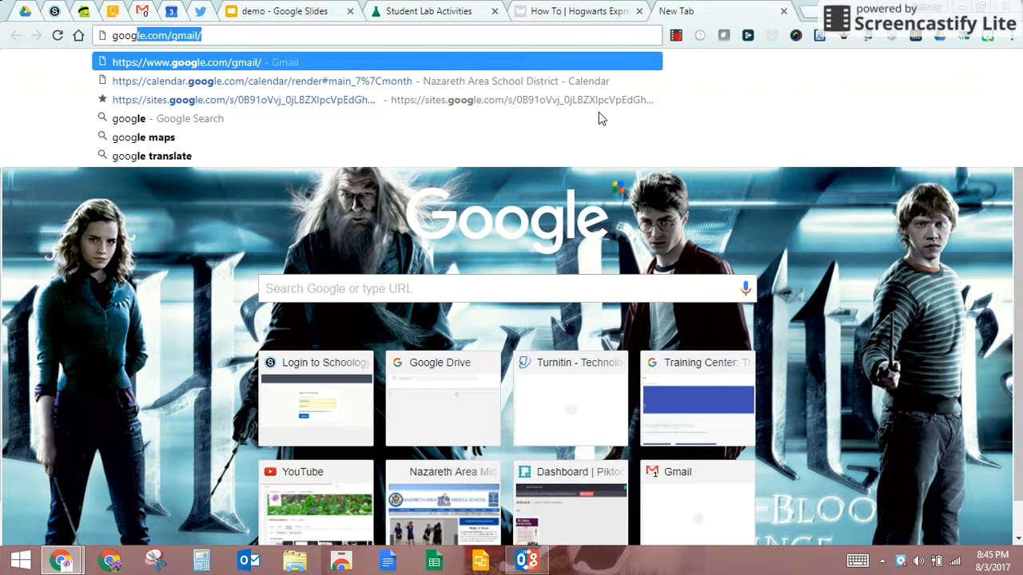
text(le)
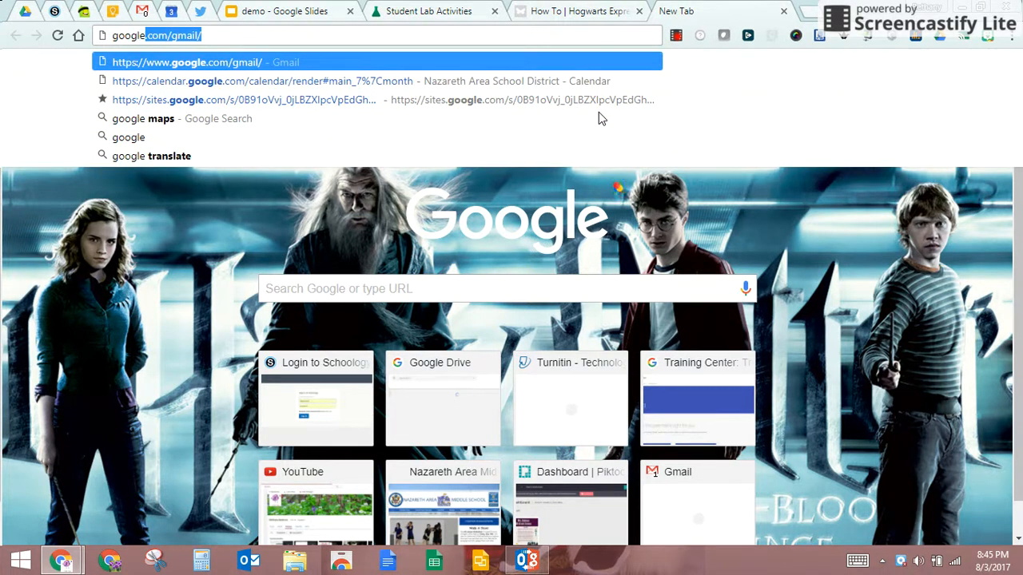
text( keep)
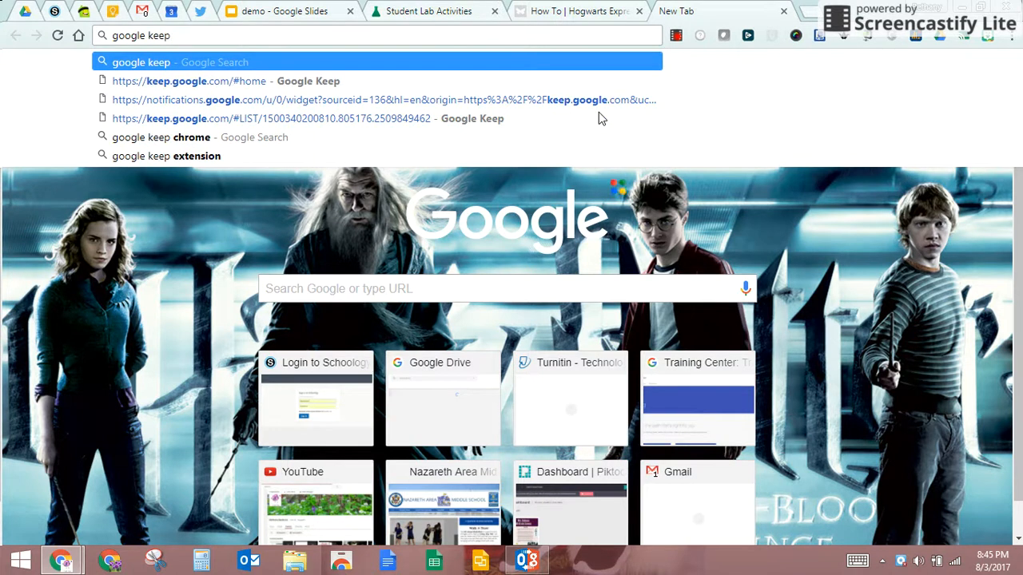
key(Down)
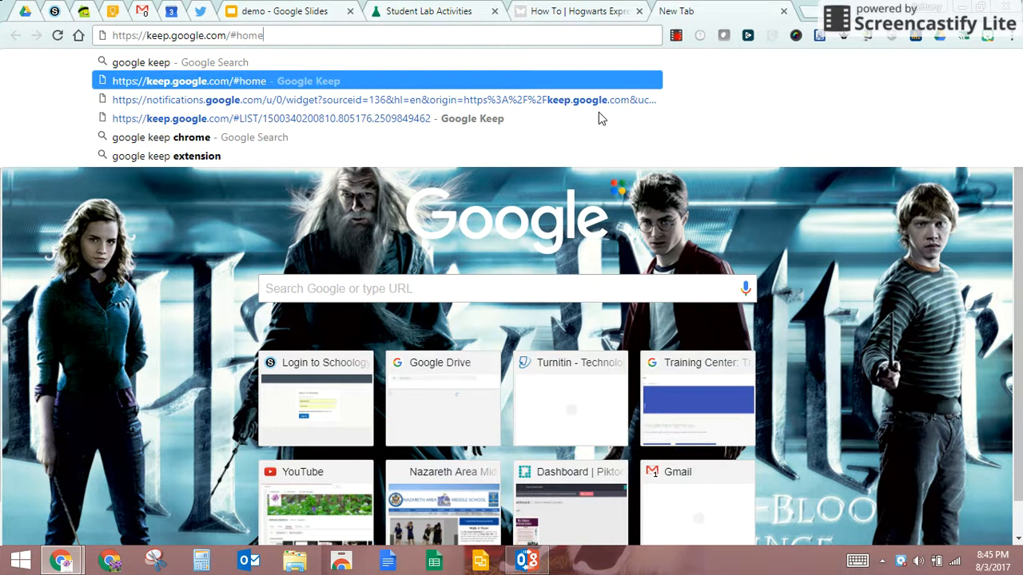
key(Return)
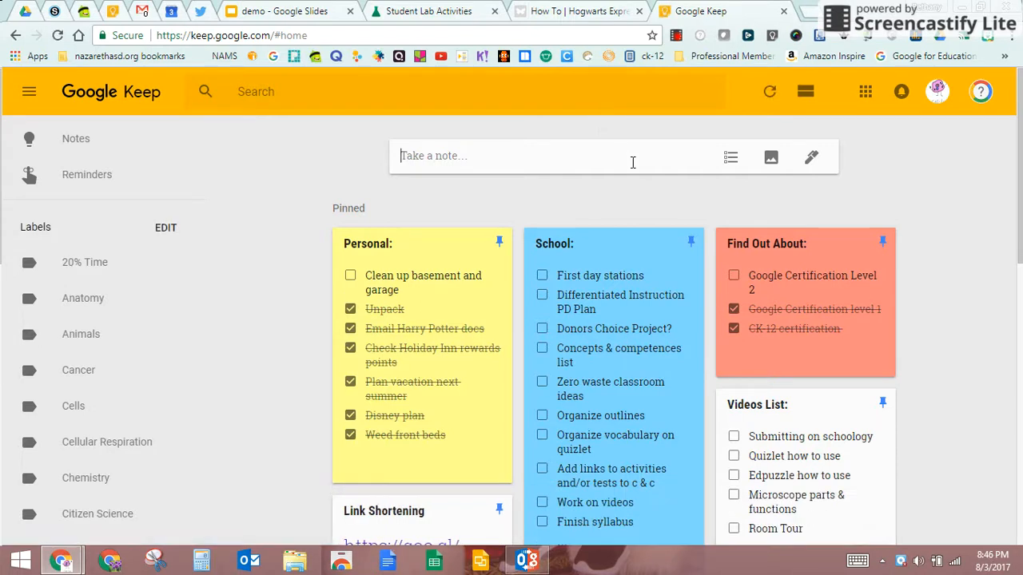
scroll(684, 218, down, 5)
scroll(696, 232, down, 5)
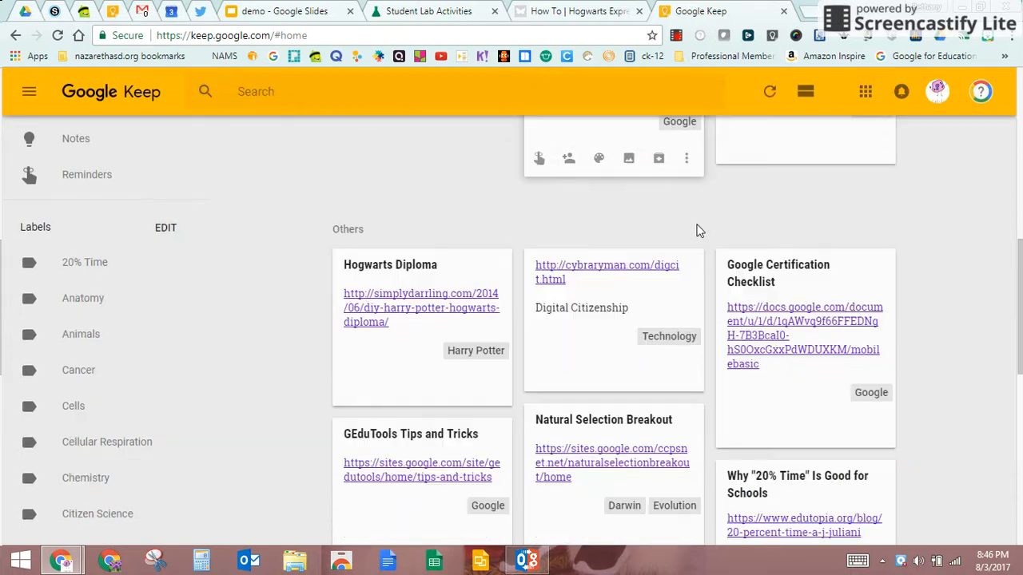
scroll(687, 319, down, 4)
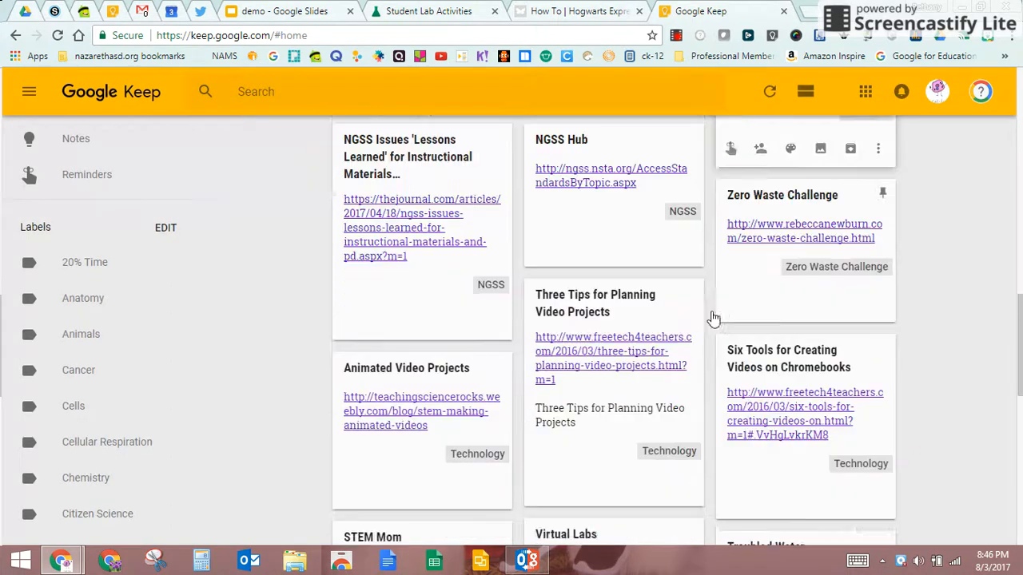
scroll(931, 332, down, 3)
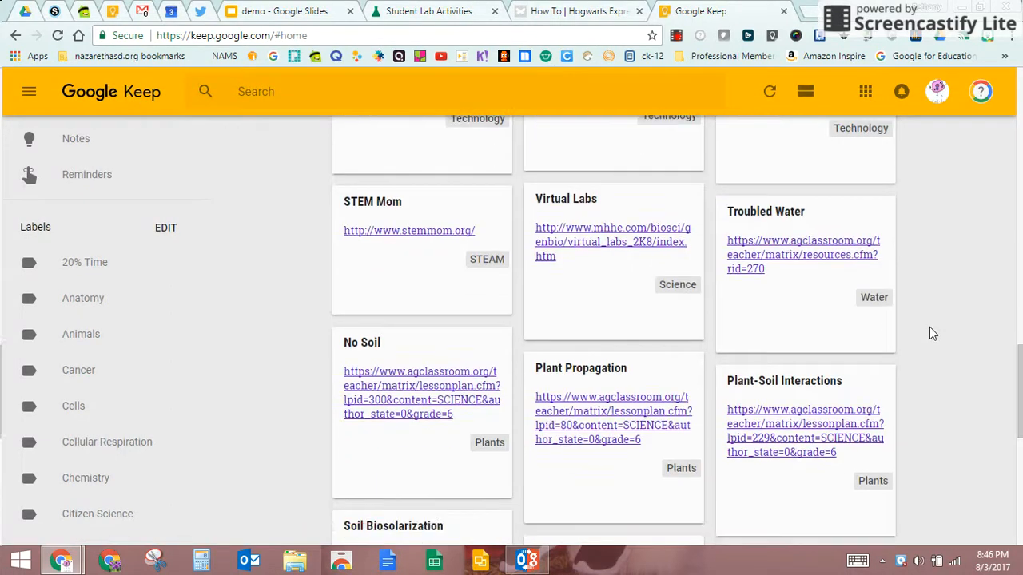
scroll(885, 350, down, 7)
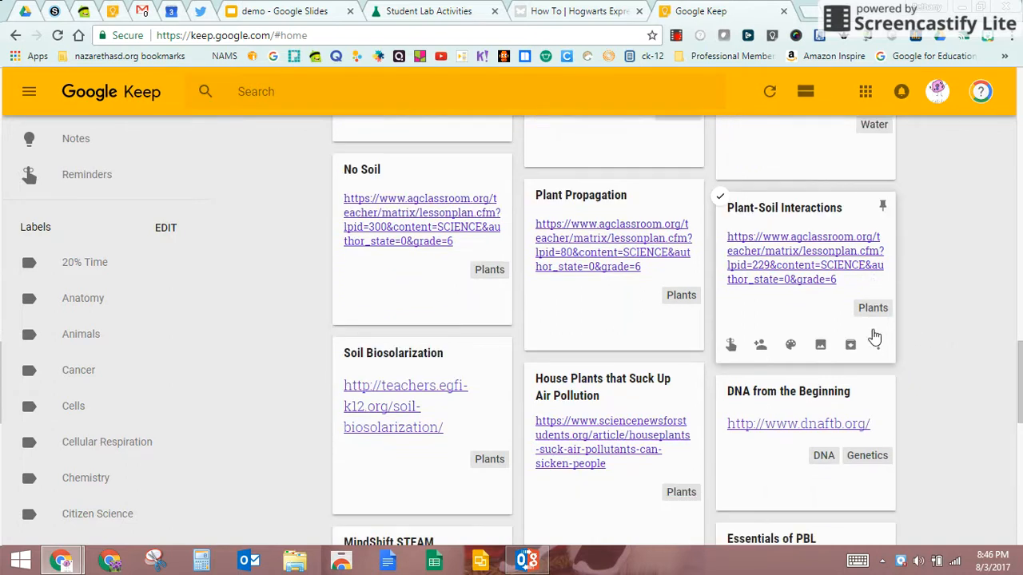
scroll(936, 335, up, 15)
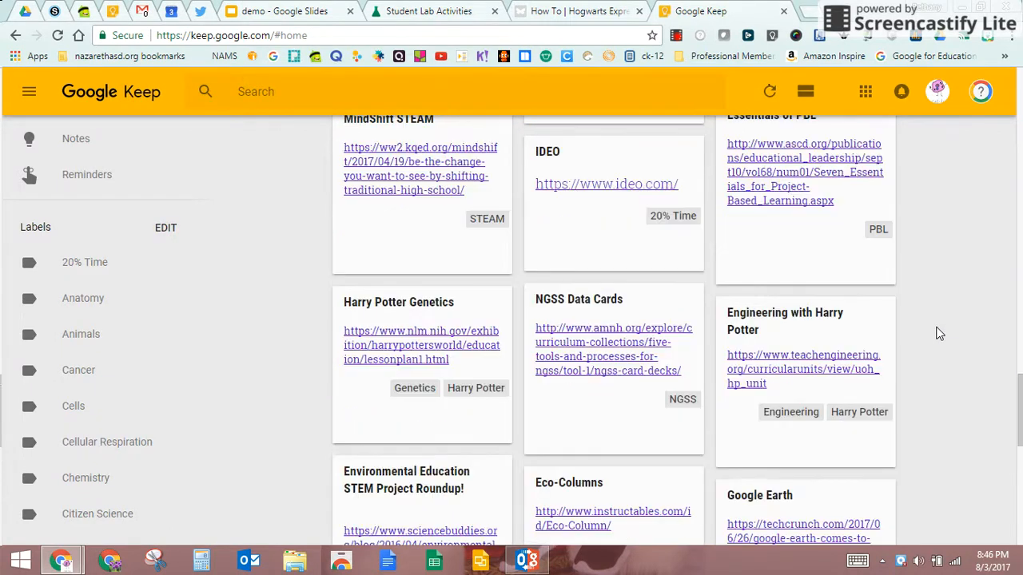
scroll(932, 337, up, 3)
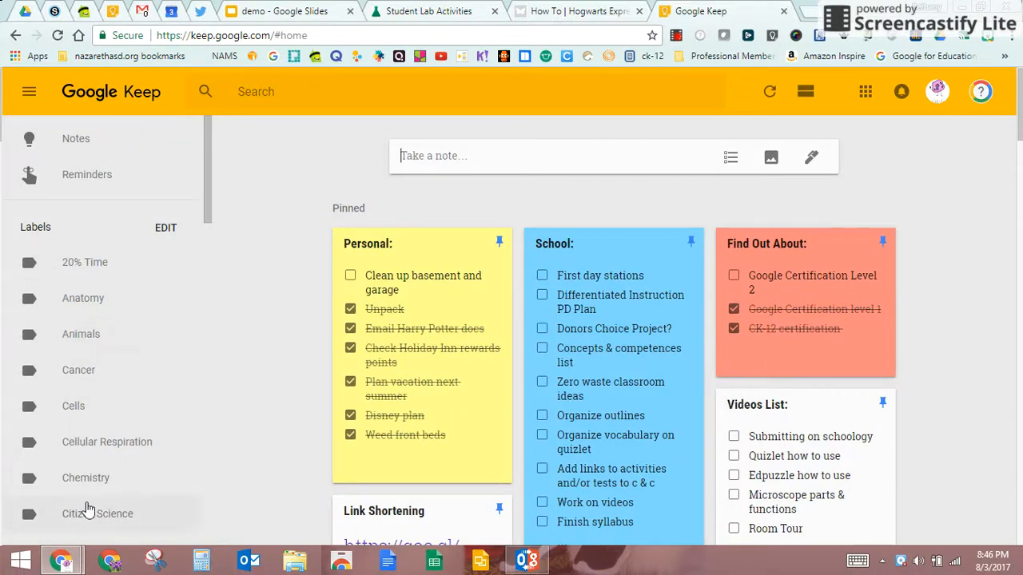
scroll(87, 503, down, 4)
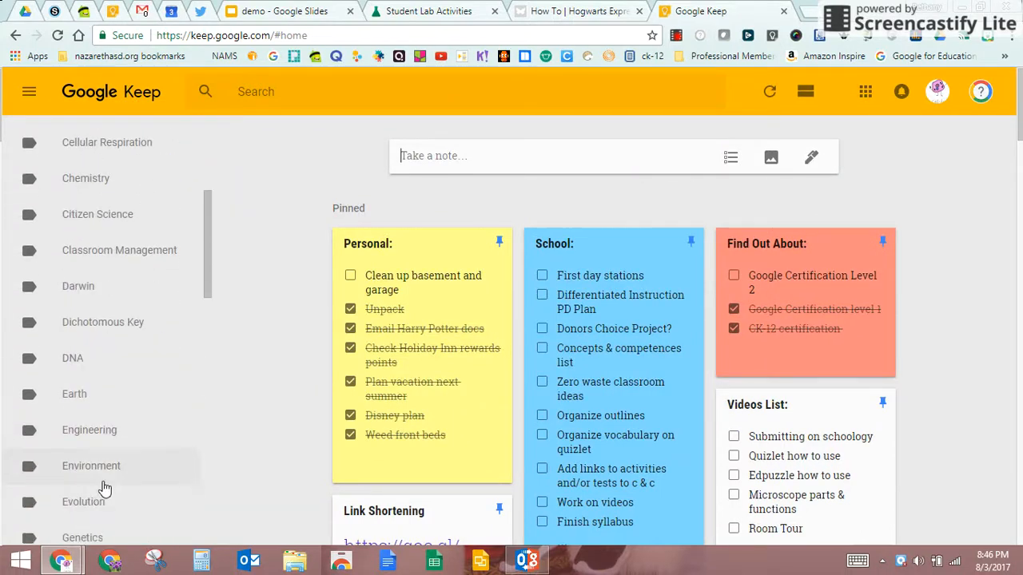
scroll(119, 498, down, 3)
scroll(119, 498, down, 2)
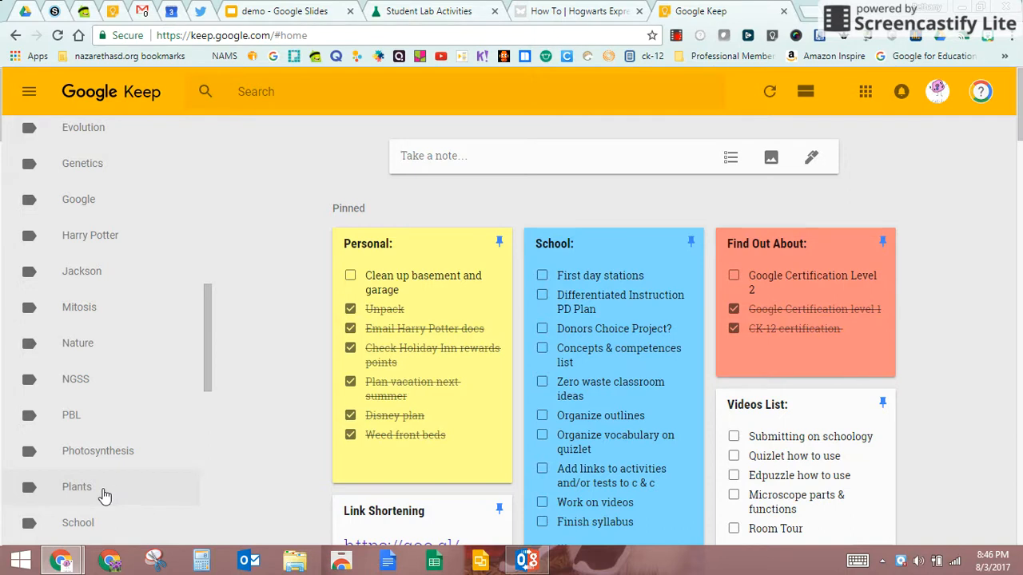
click(104, 495)
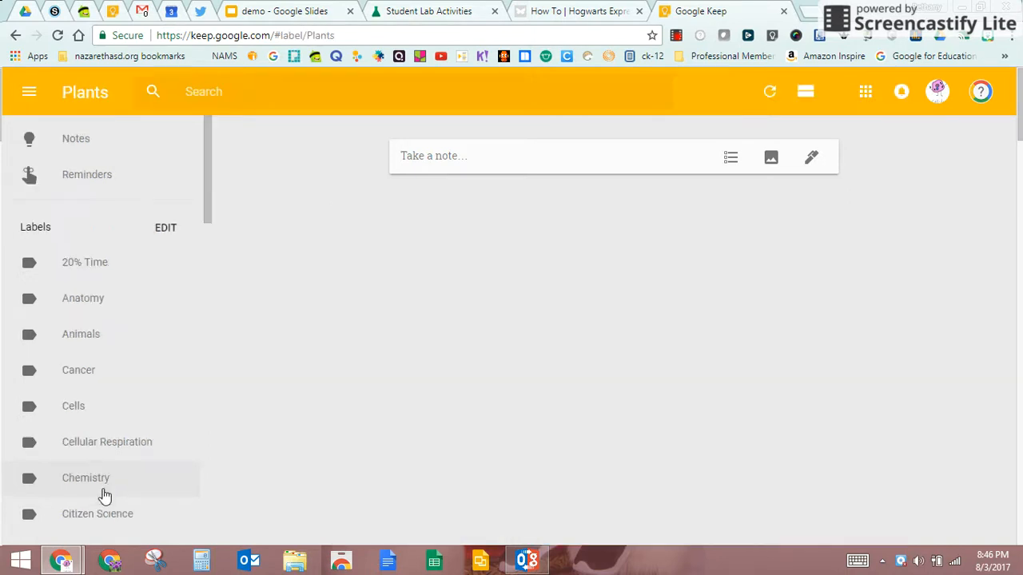
scroll(920, 412, down, 1)
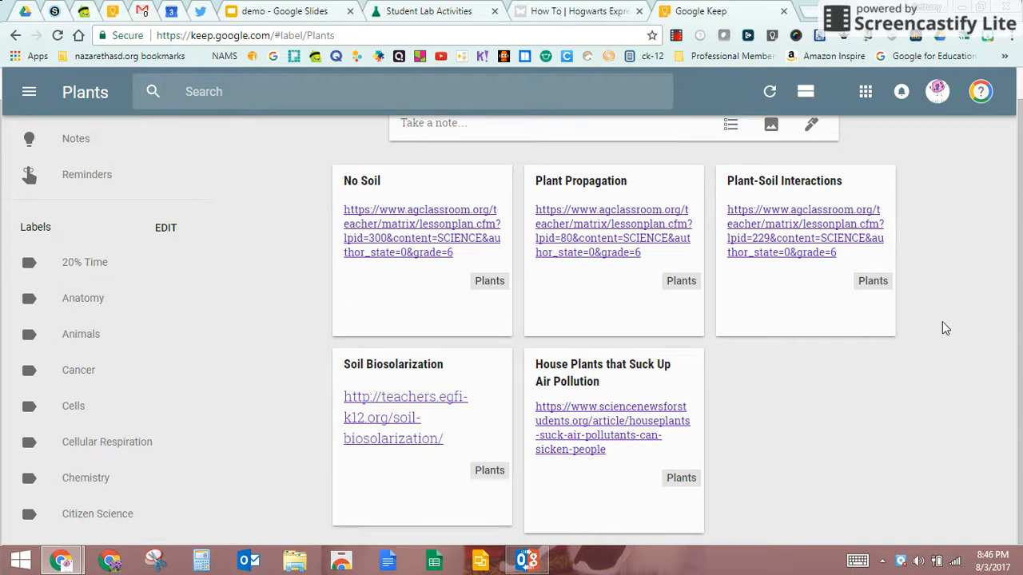
scroll(169, 366, up, 1)
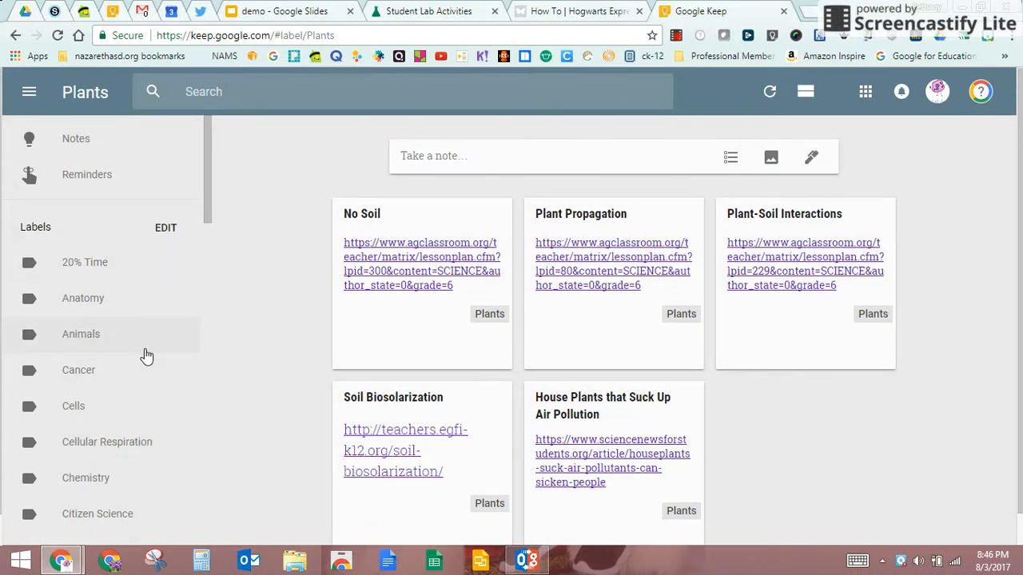
click(97, 407)
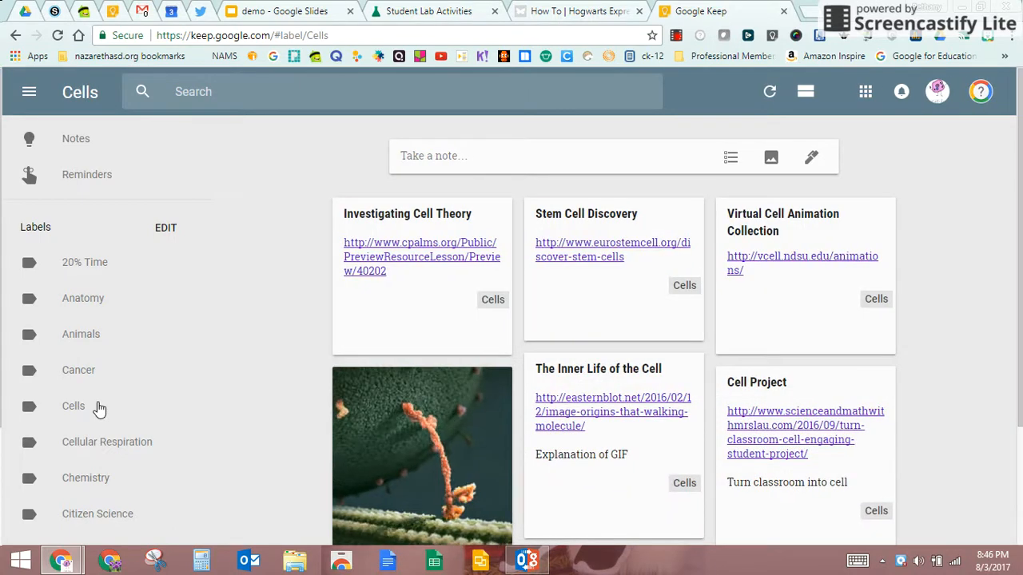
click(89, 144)
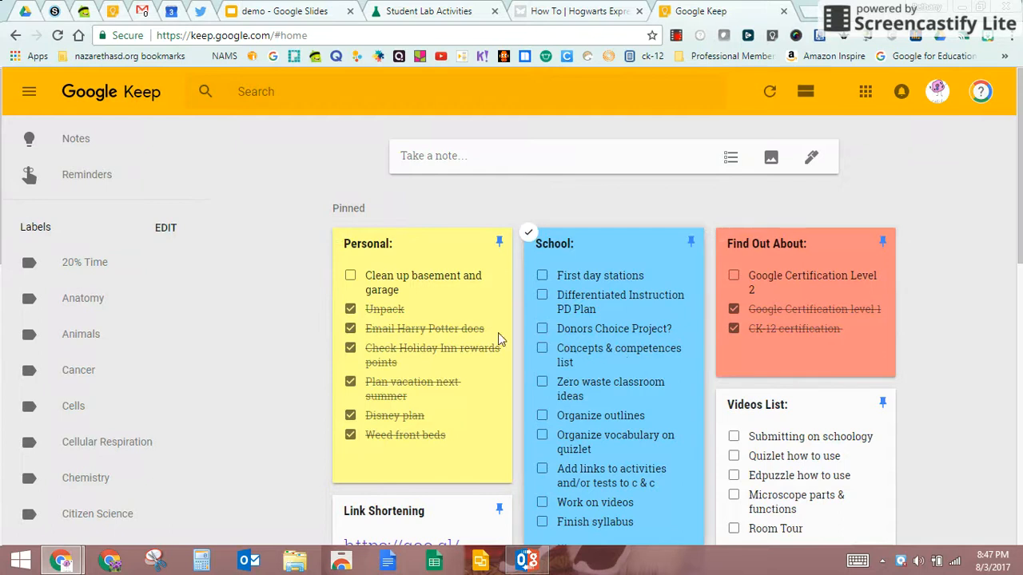
scroll(958, 344, down, 2)
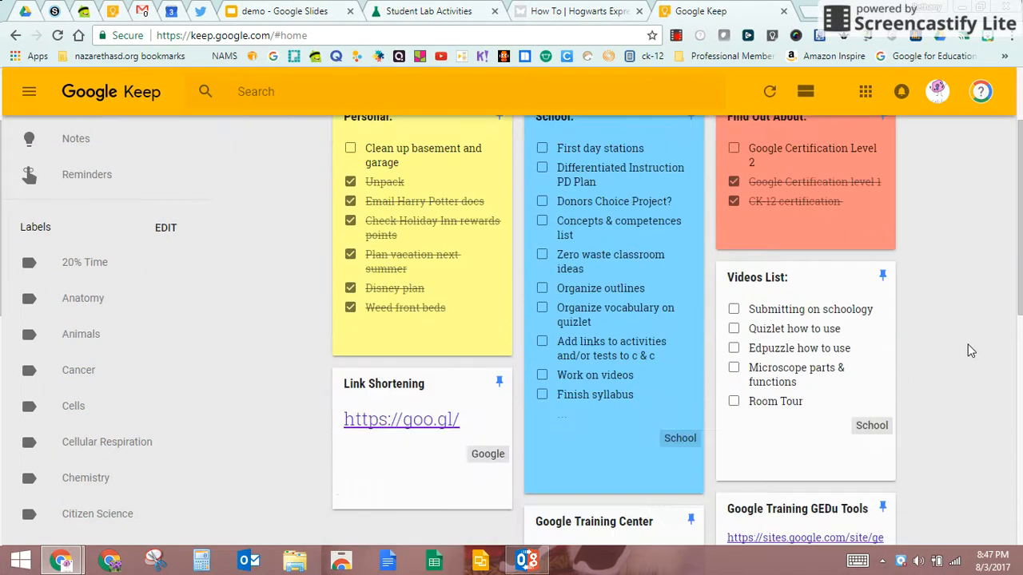
scroll(970, 350, down, 2)
scroll(969, 350, up, 4)
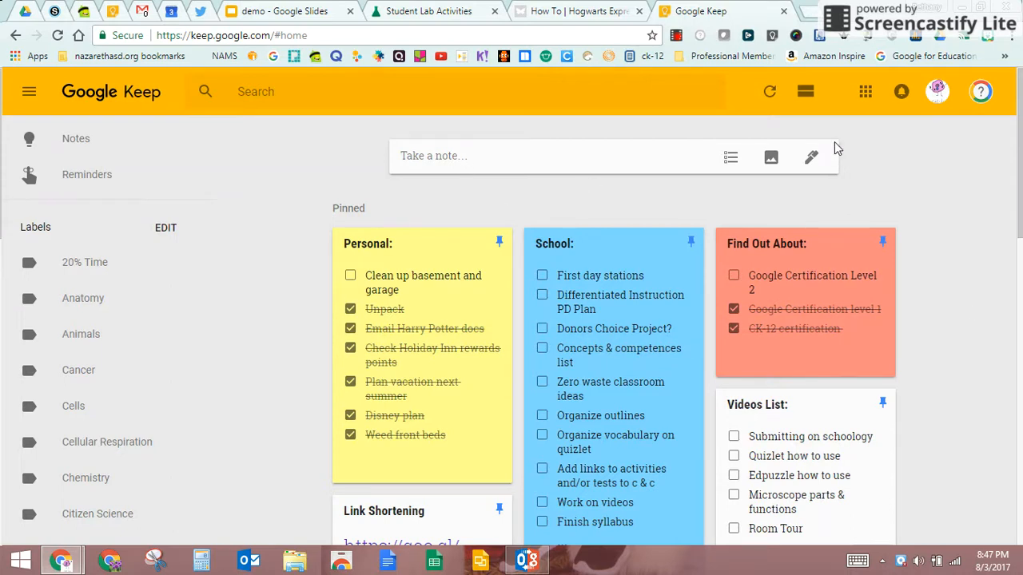
- Create a note titled 'Harry Potter Weekend!' with body text 'Freeform Harry Potter Weekend Sept 1'
click(444, 158)
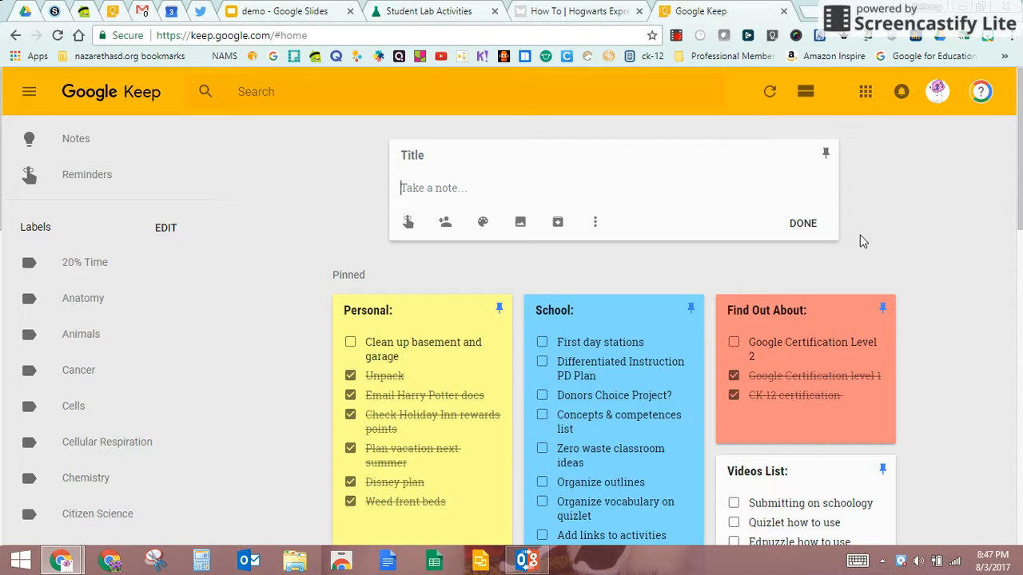
click(468, 156)
text(Harry Potter W)
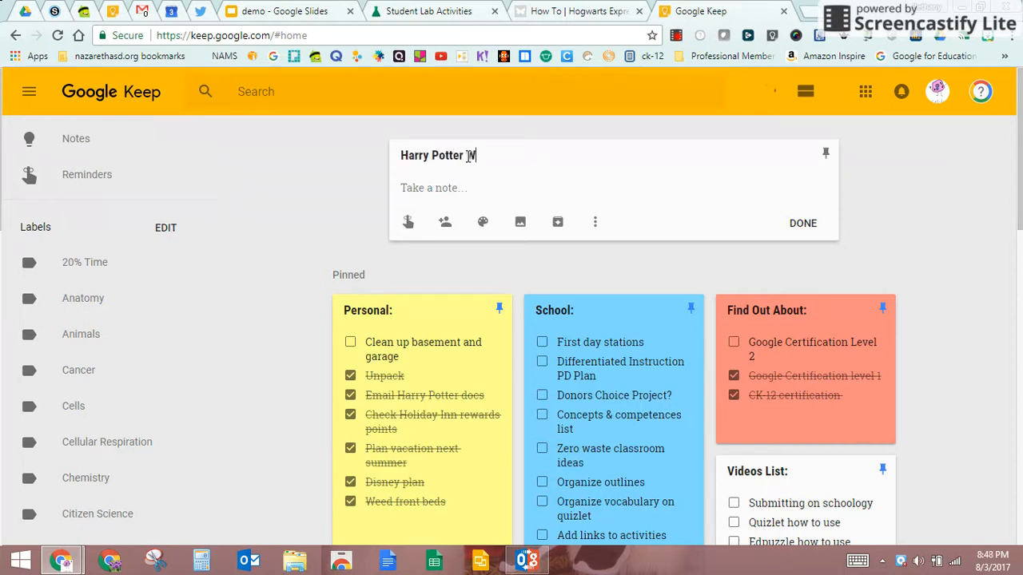
text(eekend!)
click(444, 187)
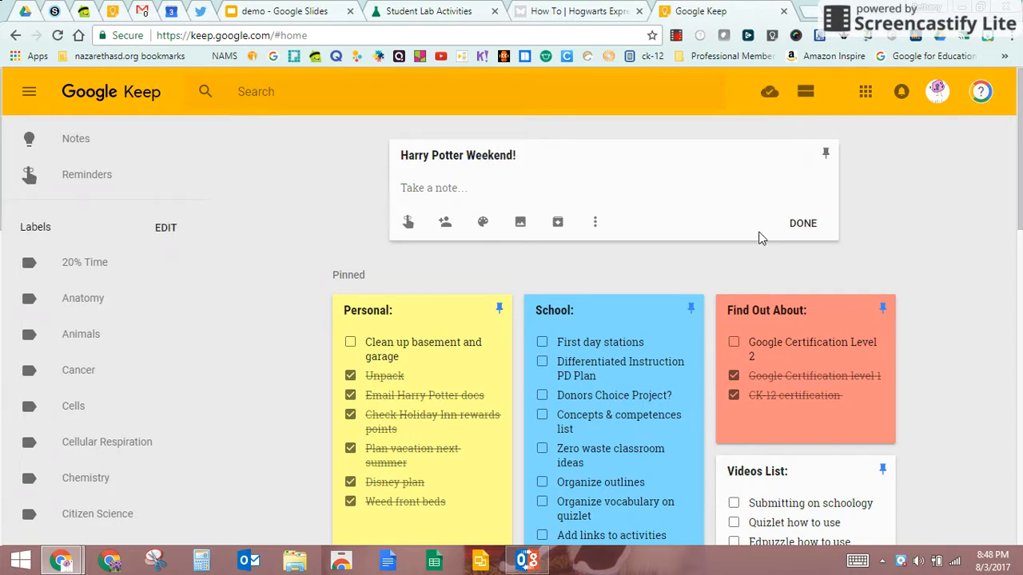
text(Freeform Harry Potter Ewekend Spet)
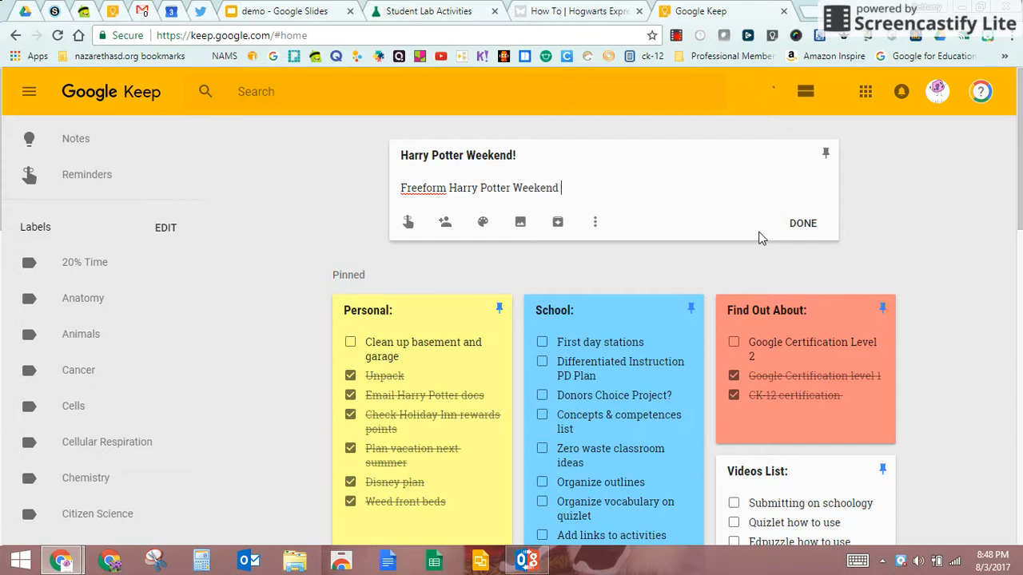
key(BackSpace)
key(BackSpace)
key(BackSpace)
text(ept 1)
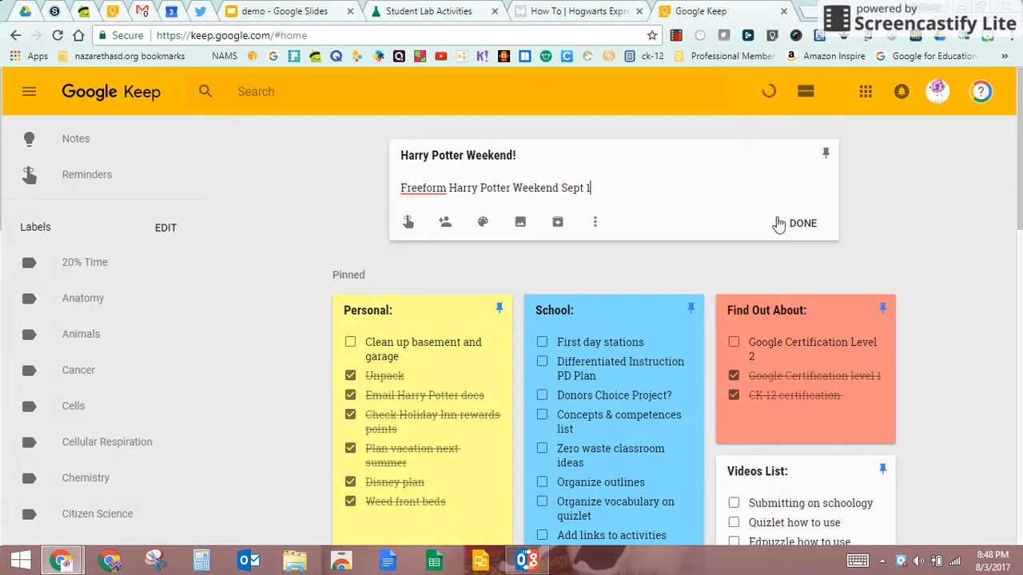
click(807, 224)
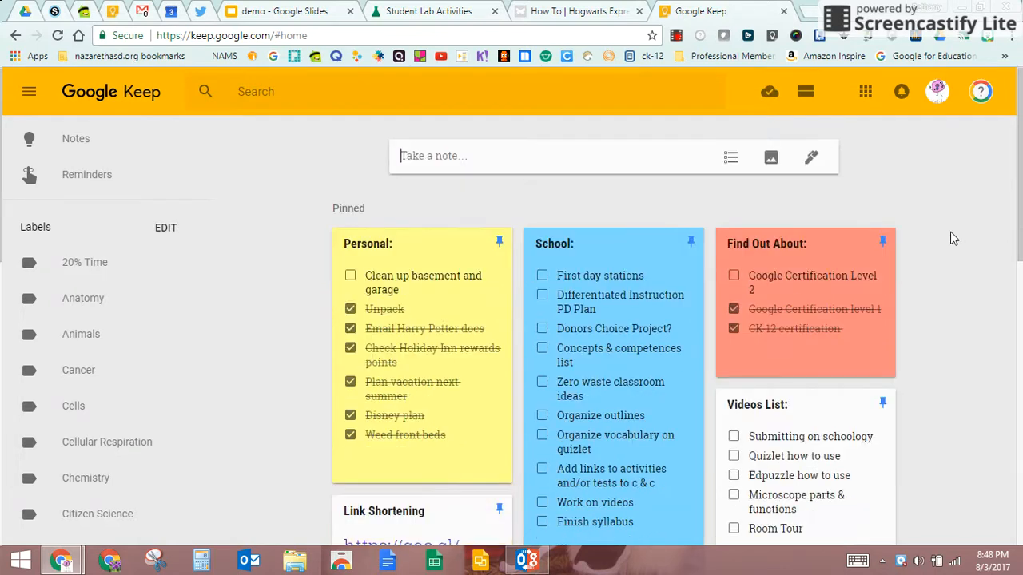
- Scroll down to the Others section to find the 'Harry Potter Weekend!' note
scroll(908, 299, down, 3)
scroll(916, 310, down, 3)
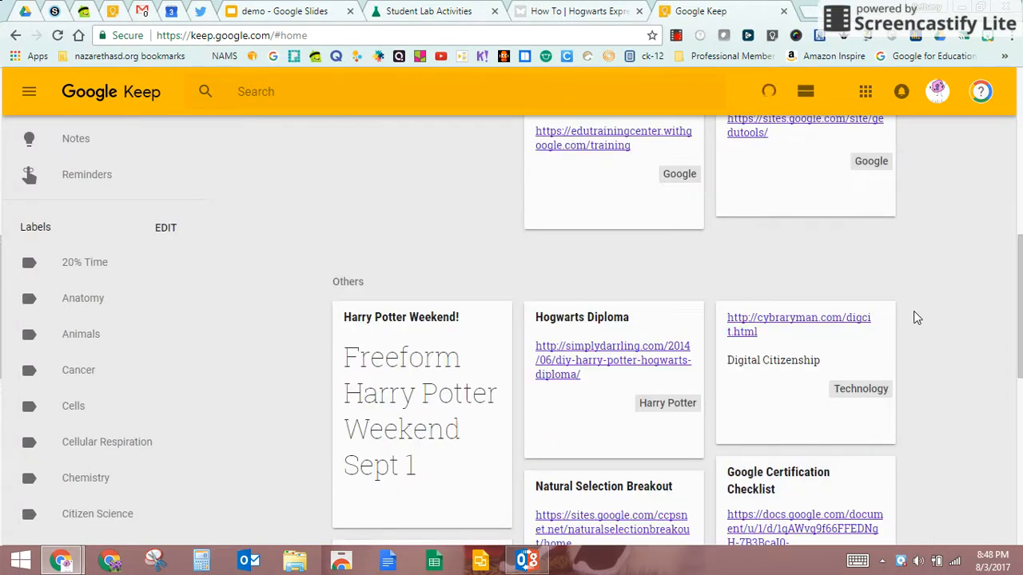
scroll(913, 311, up, 7)
scroll(913, 311, down, 3)
scroll(916, 318, down, 4)
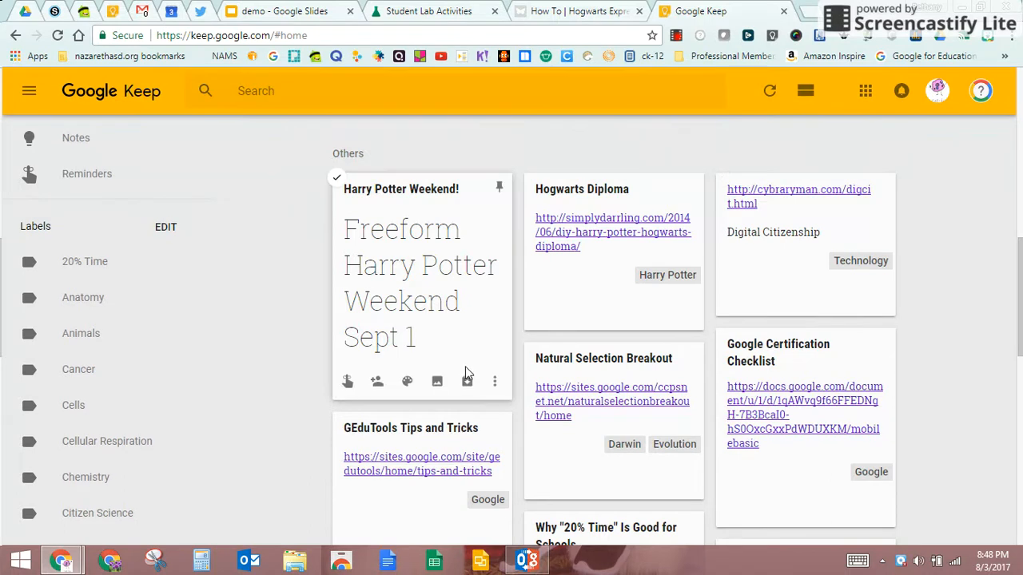
- Apply the Harry Potter label to the 'Harry Potter Weekend!' note, then open the note
mouse_move(417, 388)
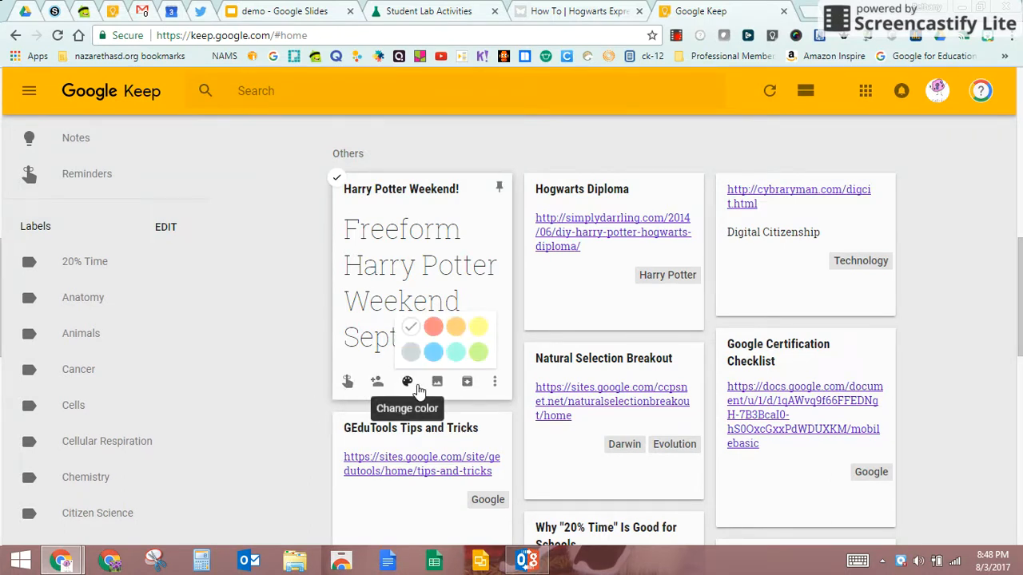
click(495, 384)
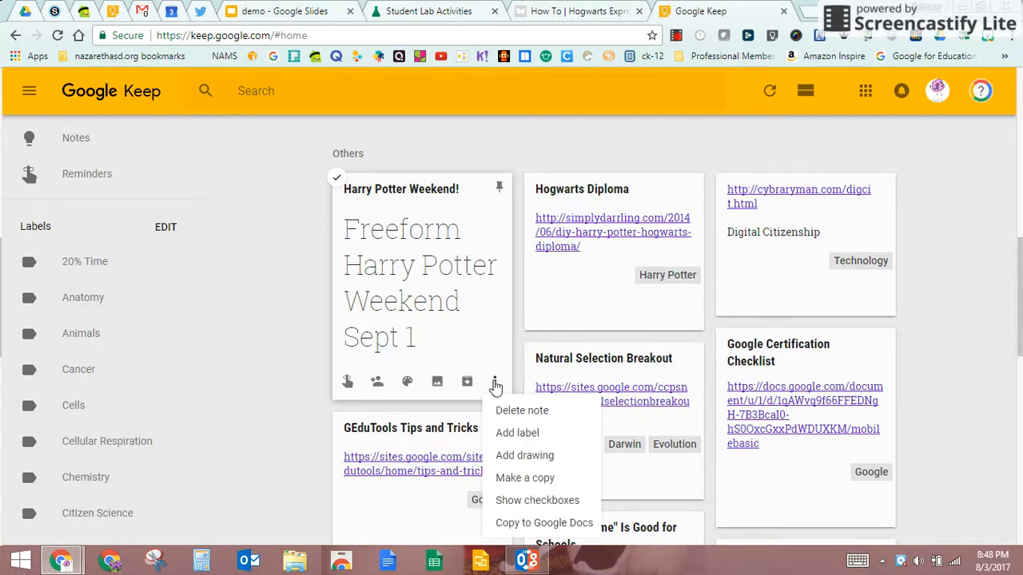
click(517, 433)
scroll(521, 344, down, 5)
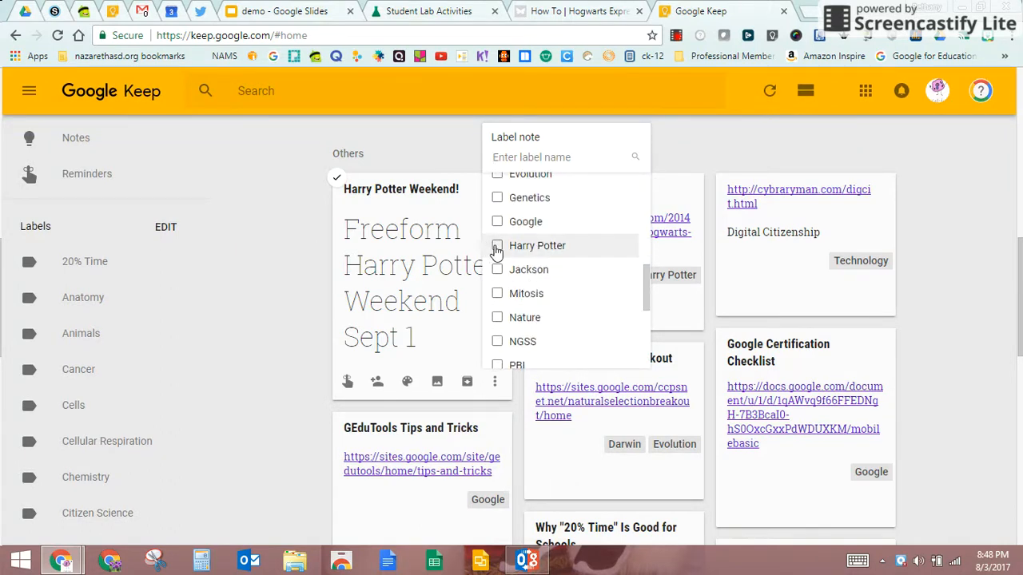
click(496, 247)
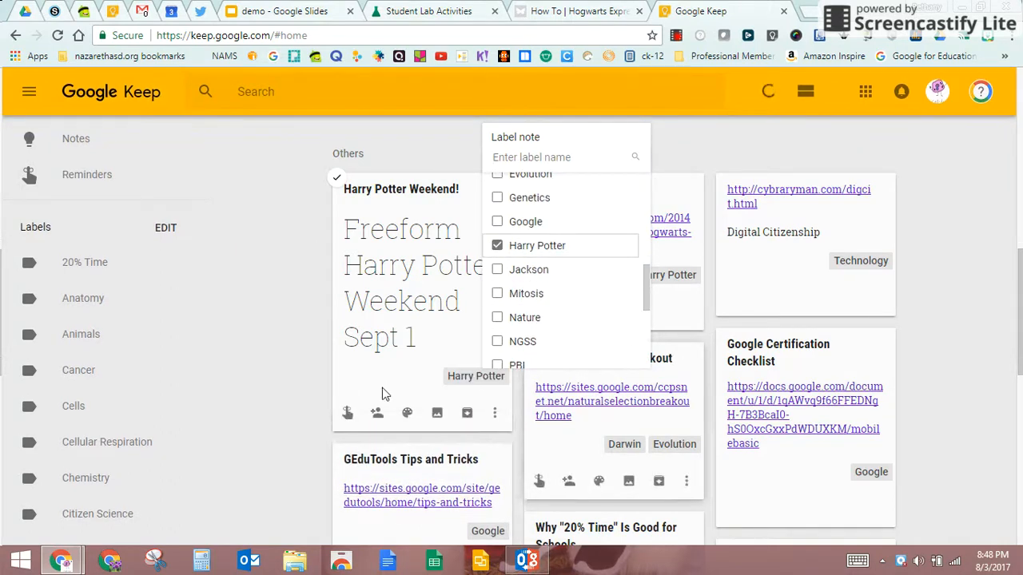
click(435, 390)
click(450, 392)
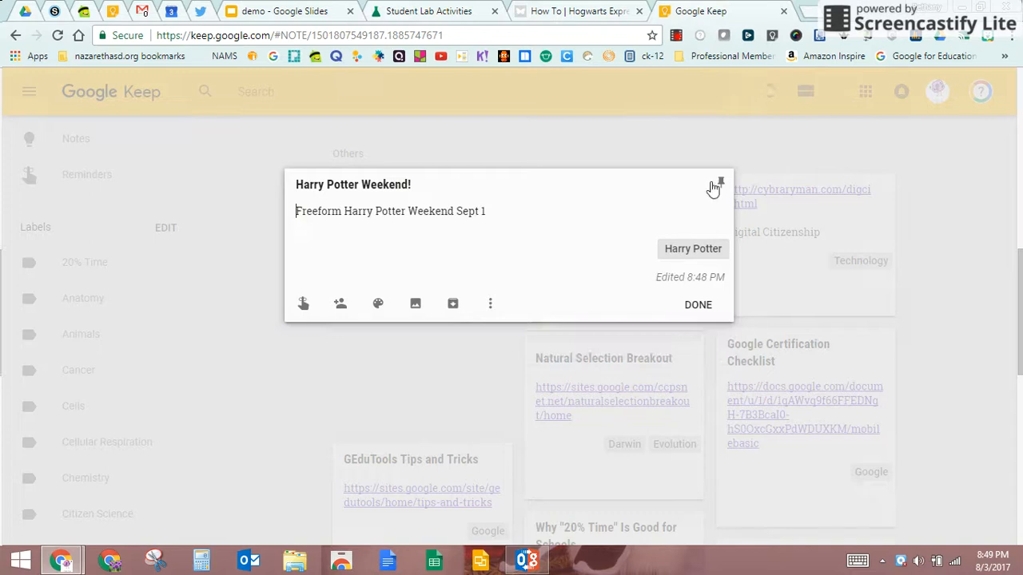
- Close the note, check the Harry Potter label view, and return to all Notes
click(697, 306)
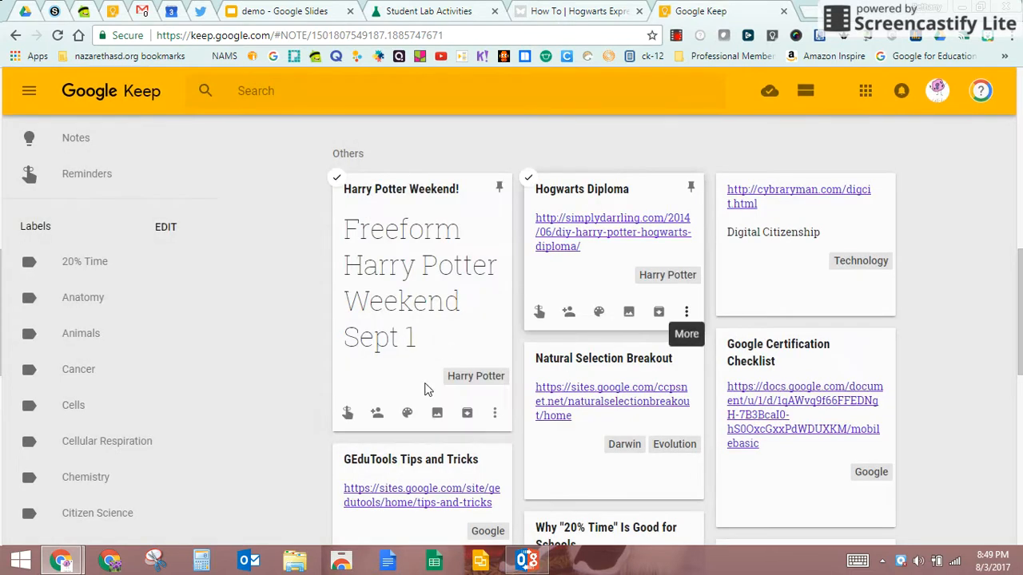
scroll(80, 415, down, 7)
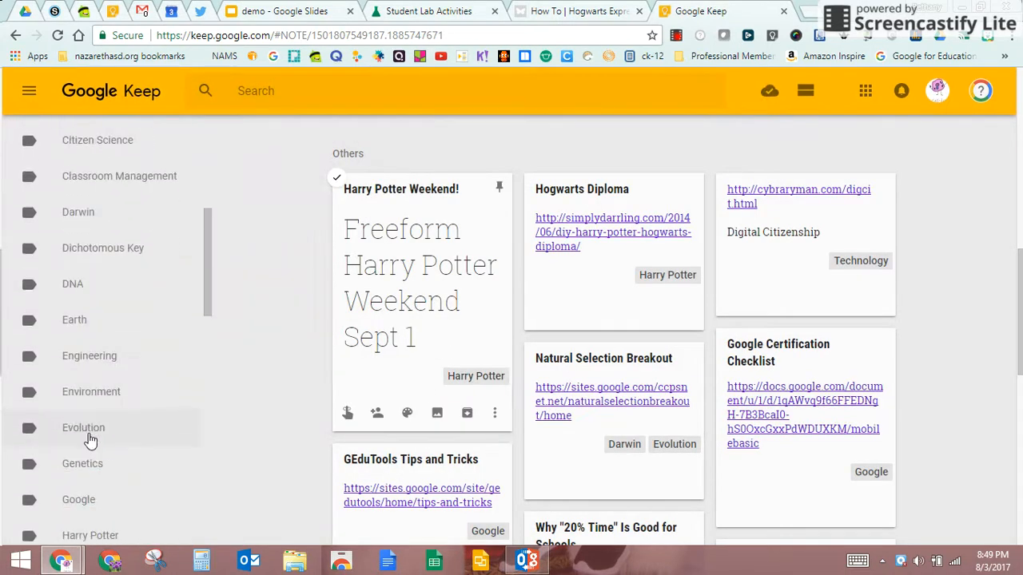
scroll(94, 448, down, 2)
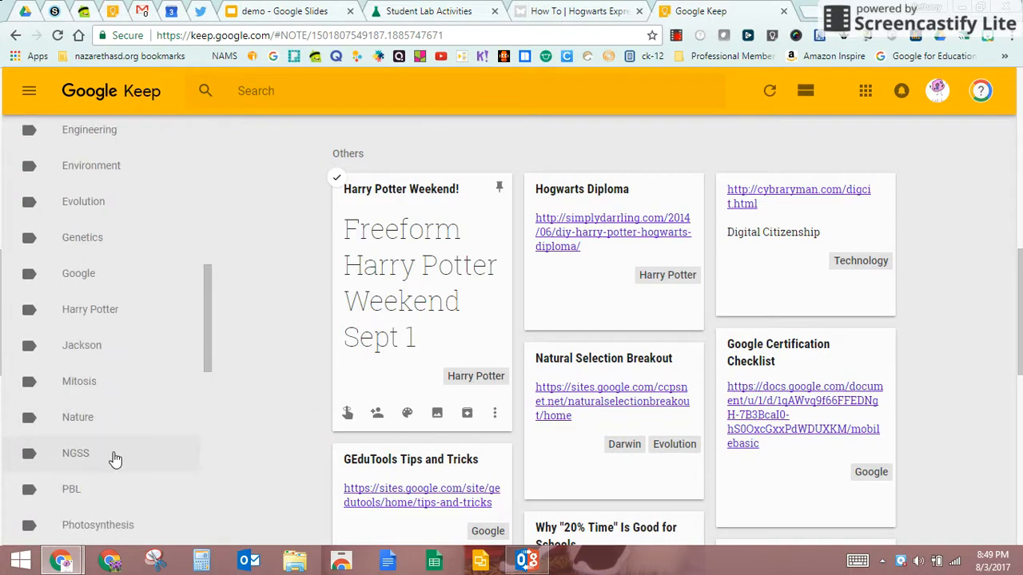
click(84, 312)
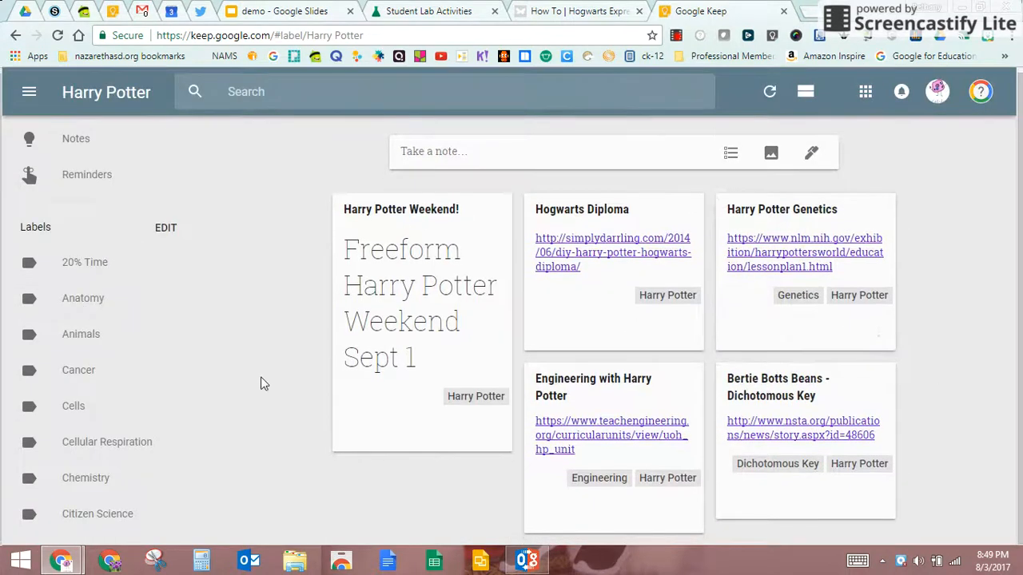
click(60, 142)
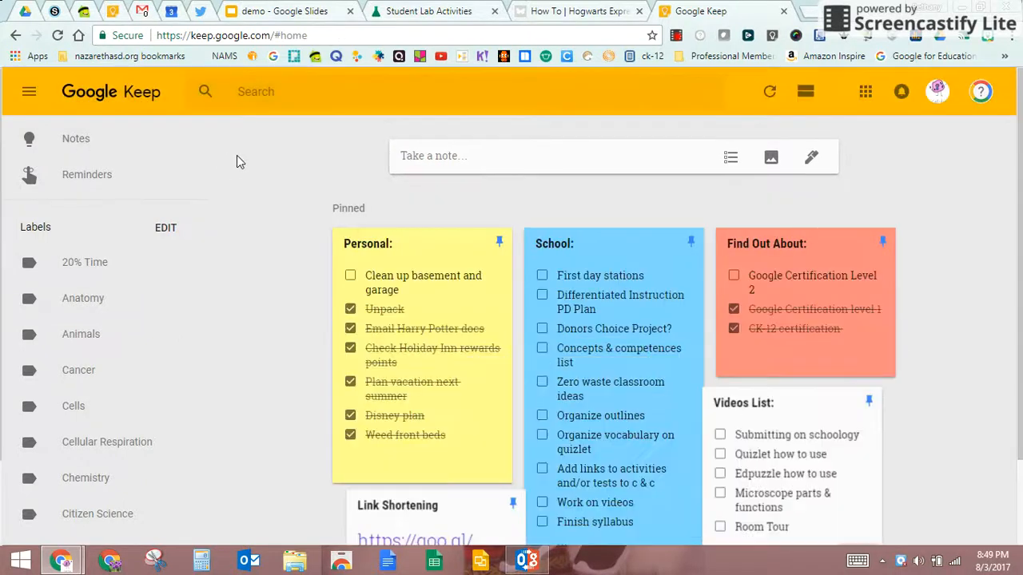
- Pin the 'Harry Potter Weekend!' note to the top of the notes
scroll(508, 327, down, 3)
scroll(501, 328, down, 6)
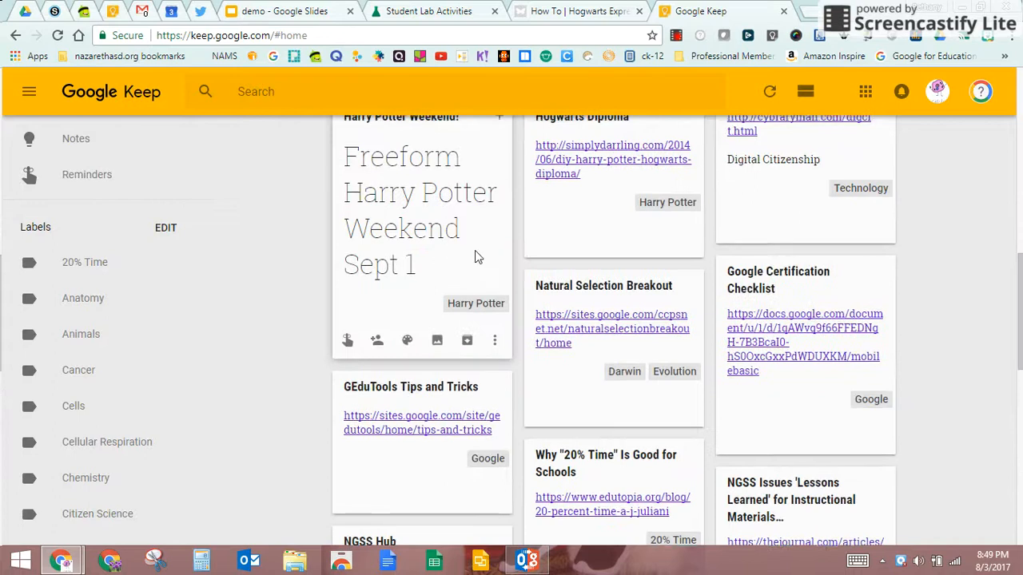
scroll(474, 250, up, 1)
scroll(479, 296, down, 1)
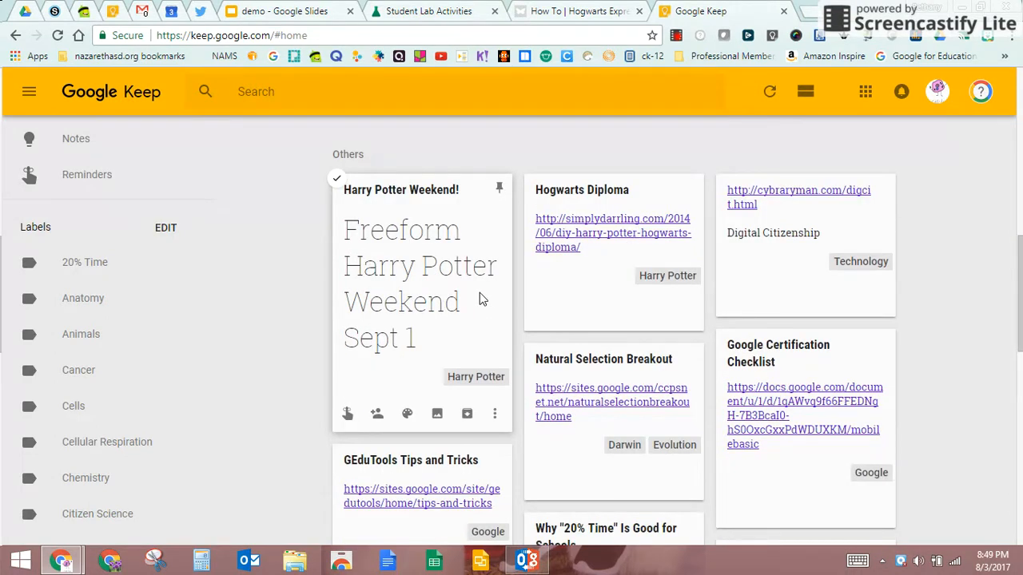
click(499, 194)
scroll(942, 259, up, 7)
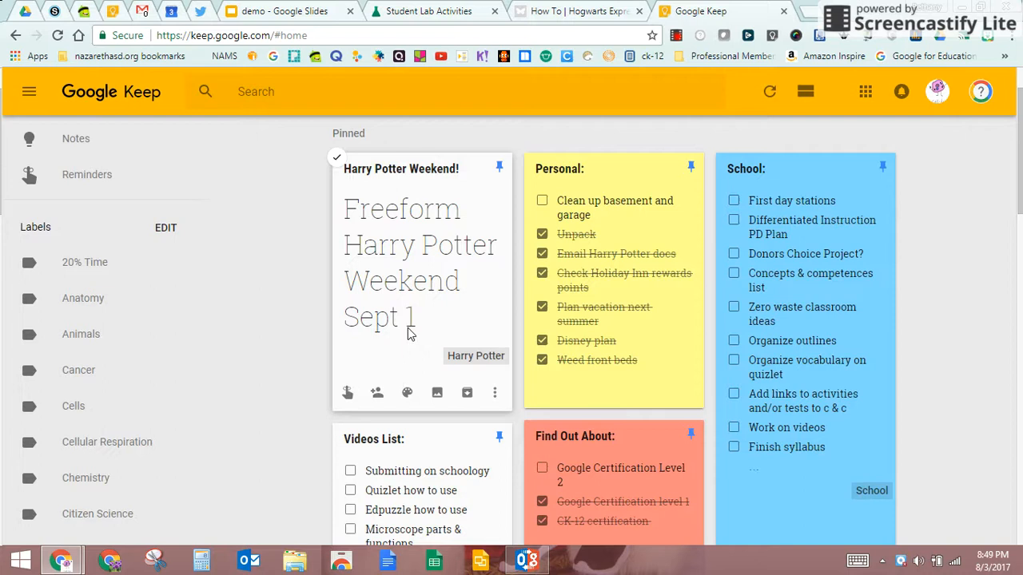
- Set a reminder on the note for September 1 at 8:00 AM
click(348, 392)
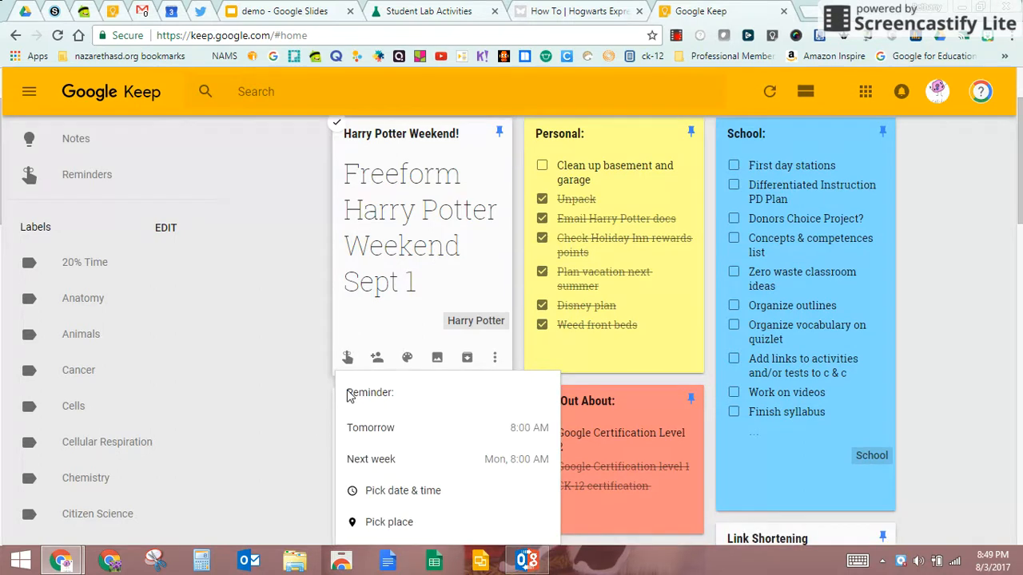
click(388, 438)
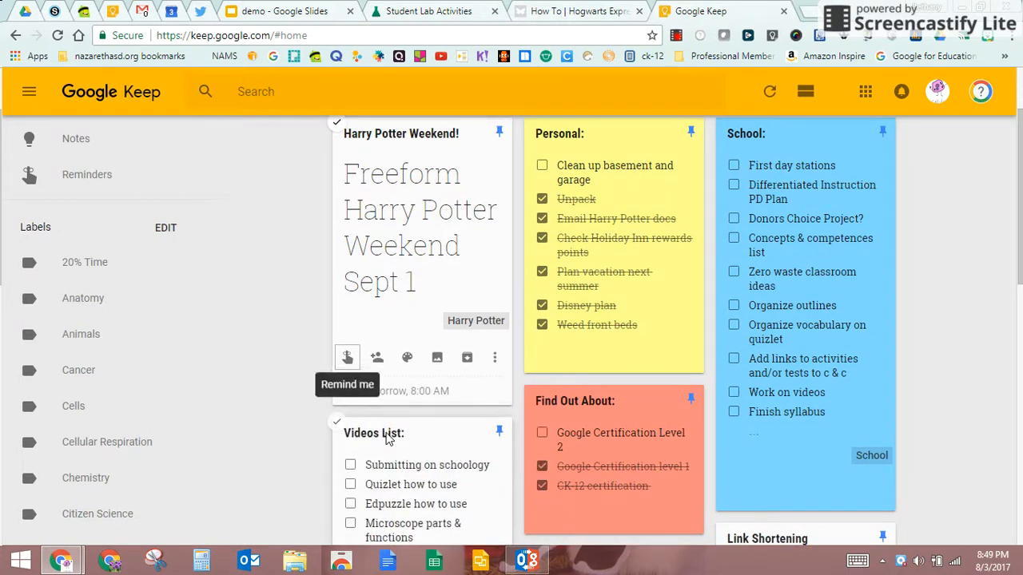
click(347, 360)
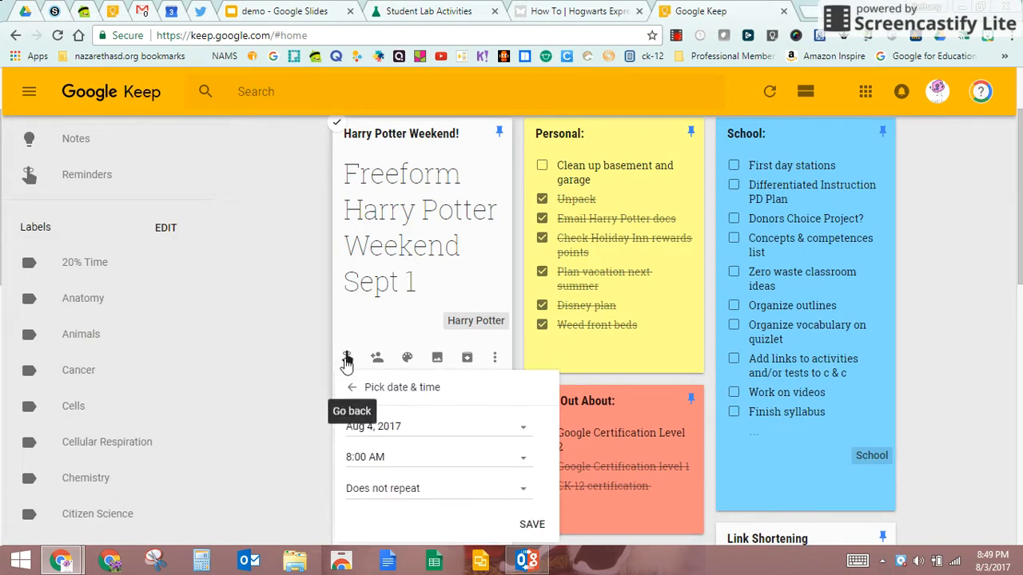
click(388, 427)
scroll(386, 429, down, 1)
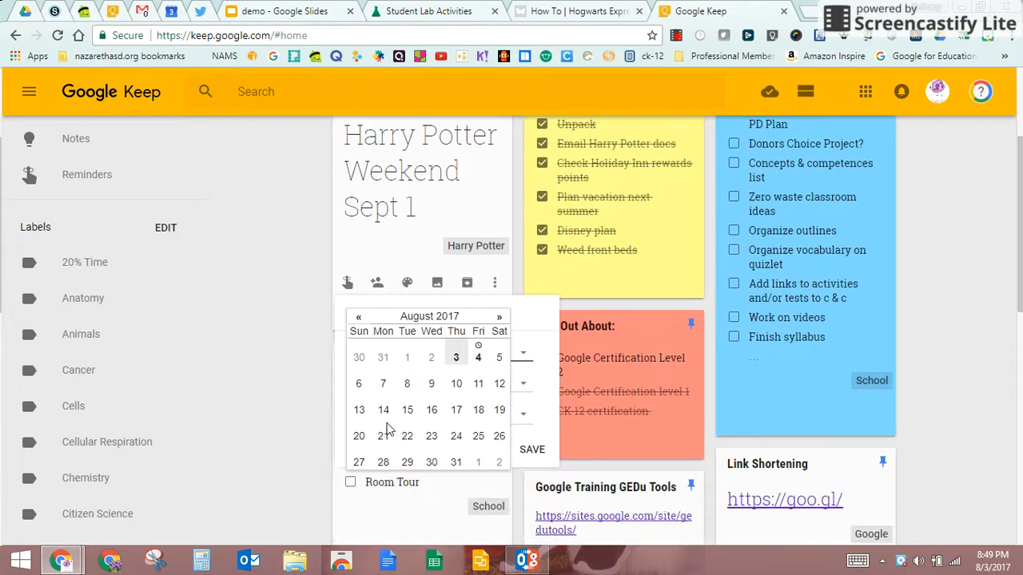
click(498, 317)
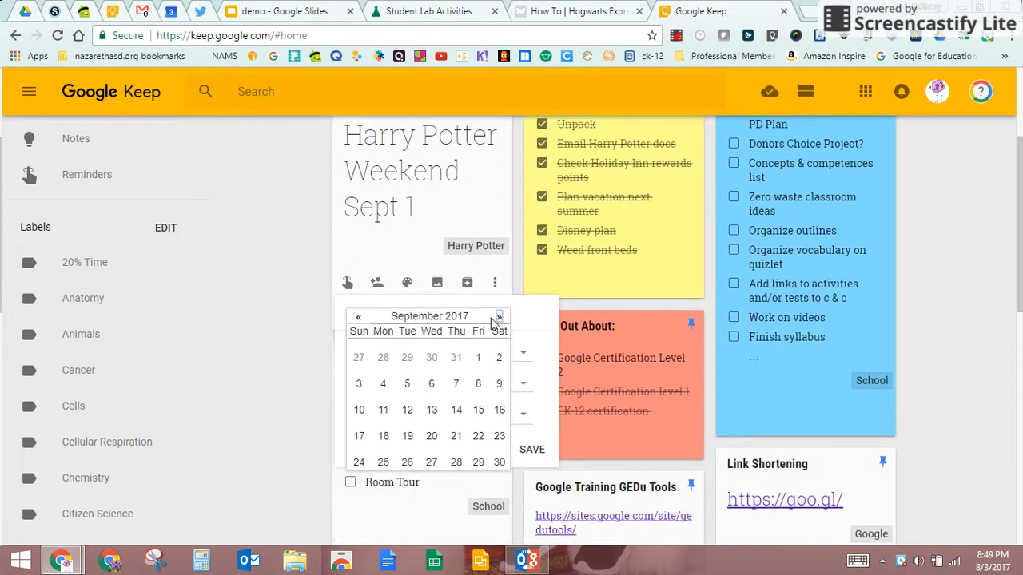
click(478, 358)
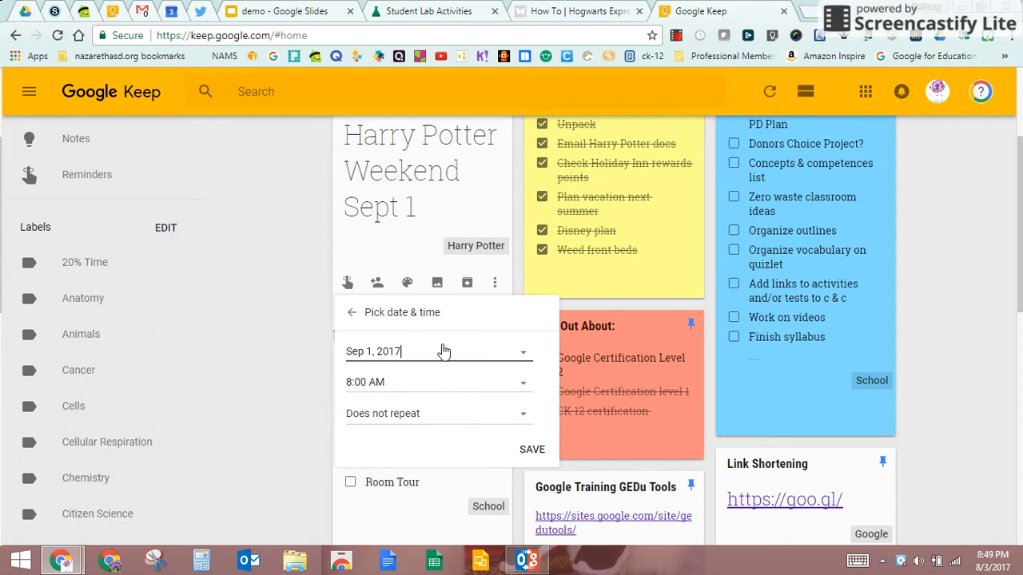
click(531, 449)
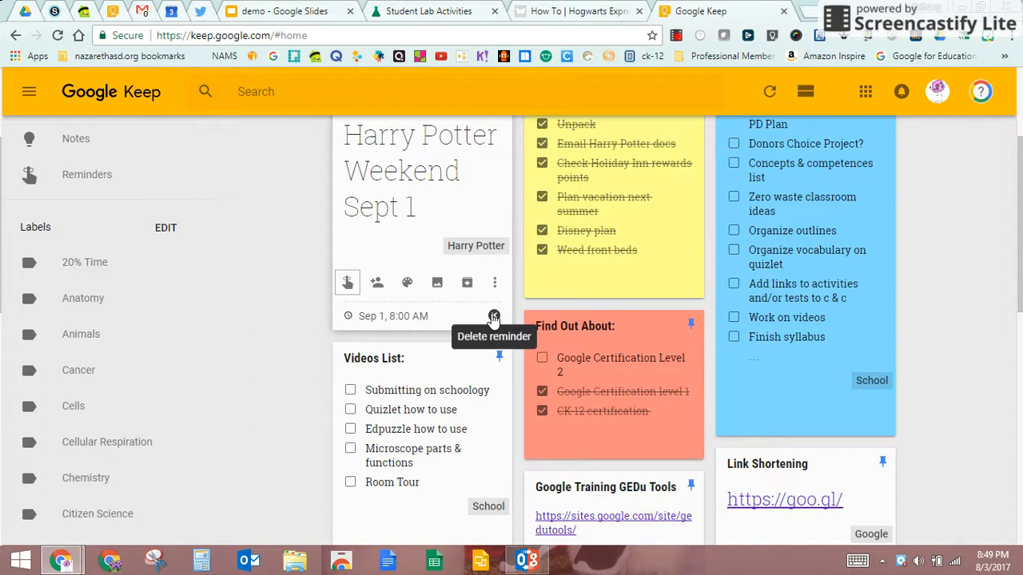
mouse_move(406, 285)
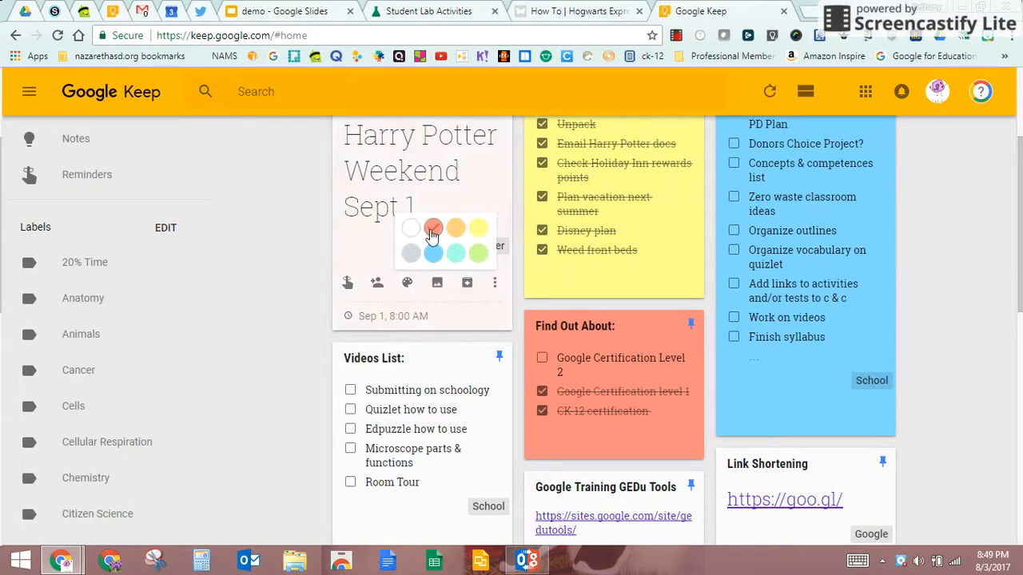
- Pick the green swatch from the note's colour palette
click(433, 228)
click(477, 253)
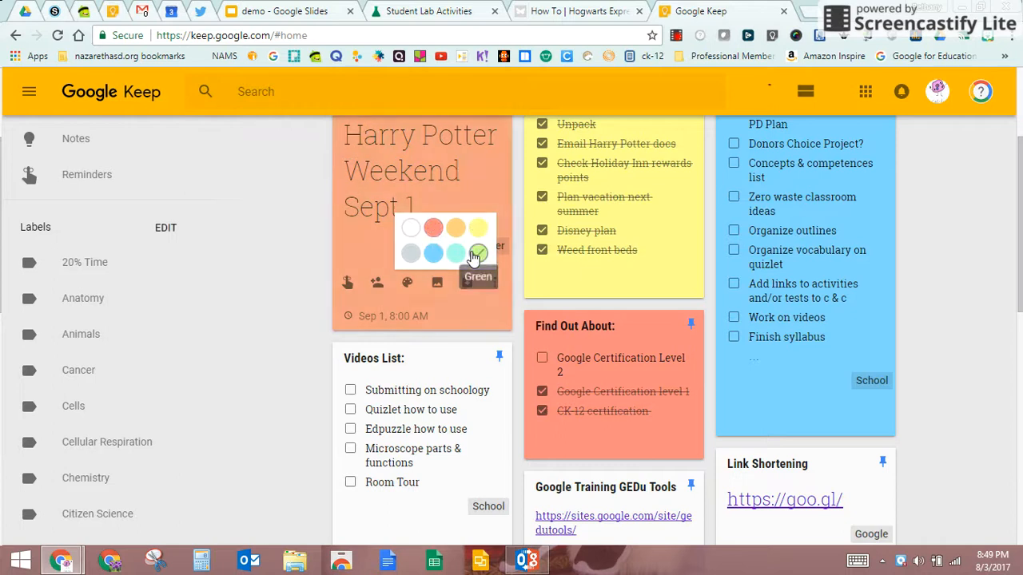
- Insert the Hogwarts image from Google Drive > Harry Potter > Pictures into the note
click(438, 285)
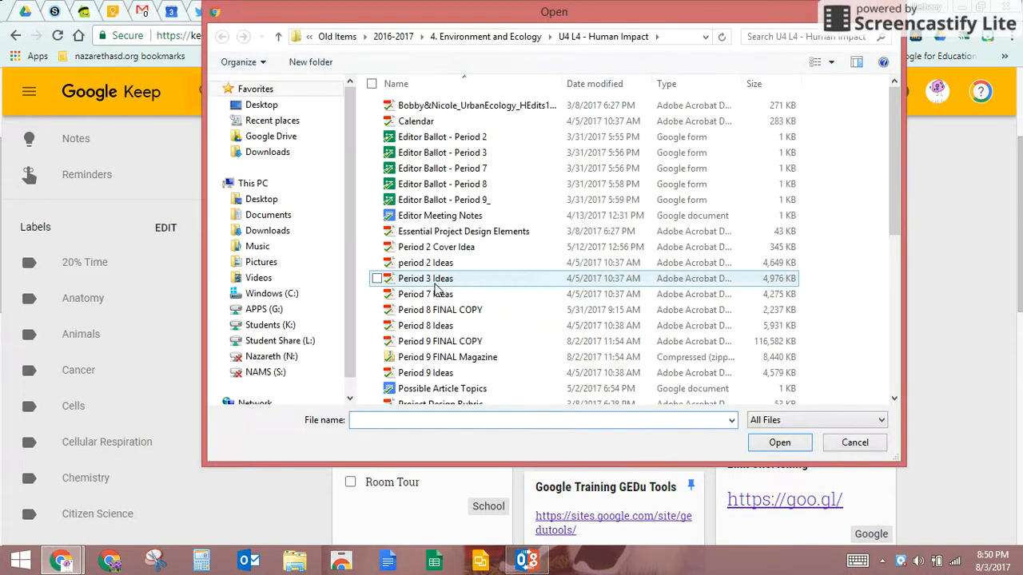
click(280, 138)
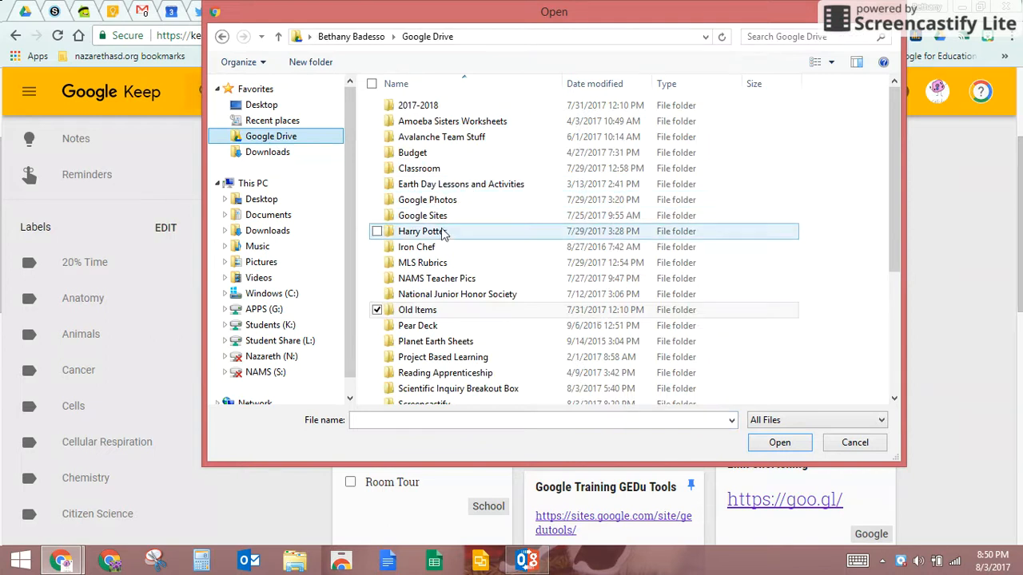
click(442, 234)
double_click(442, 235)
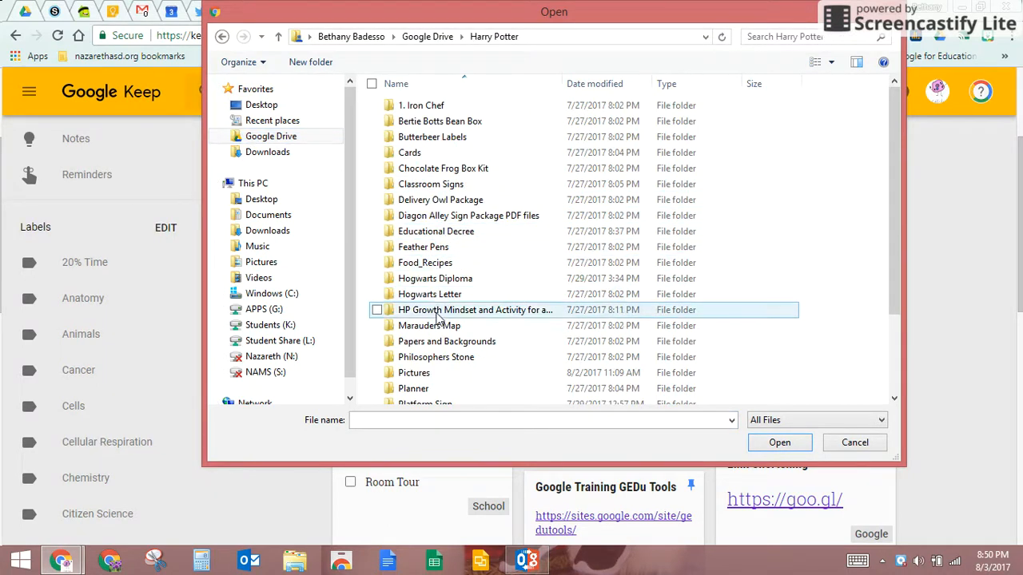
double_click(435, 381)
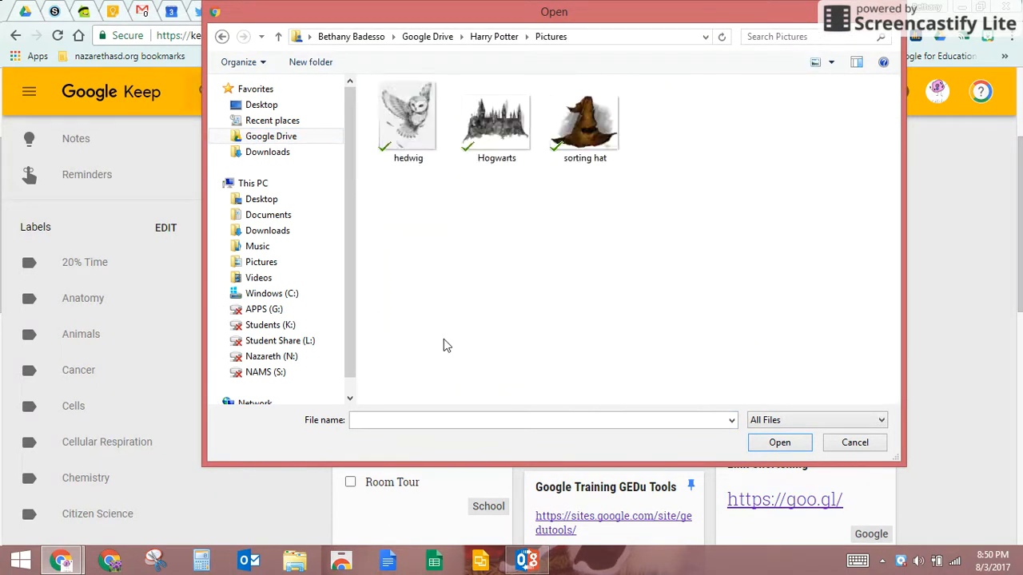
click(483, 131)
click(764, 449)
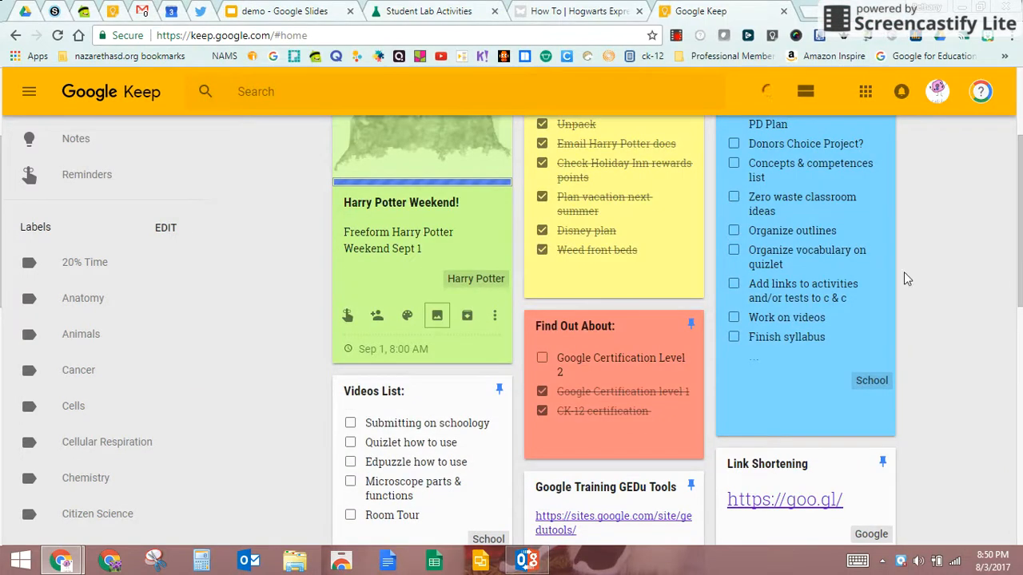
- Scroll up to the pinned note and open its Collaborators dialog
scroll(904, 272, up, 2)
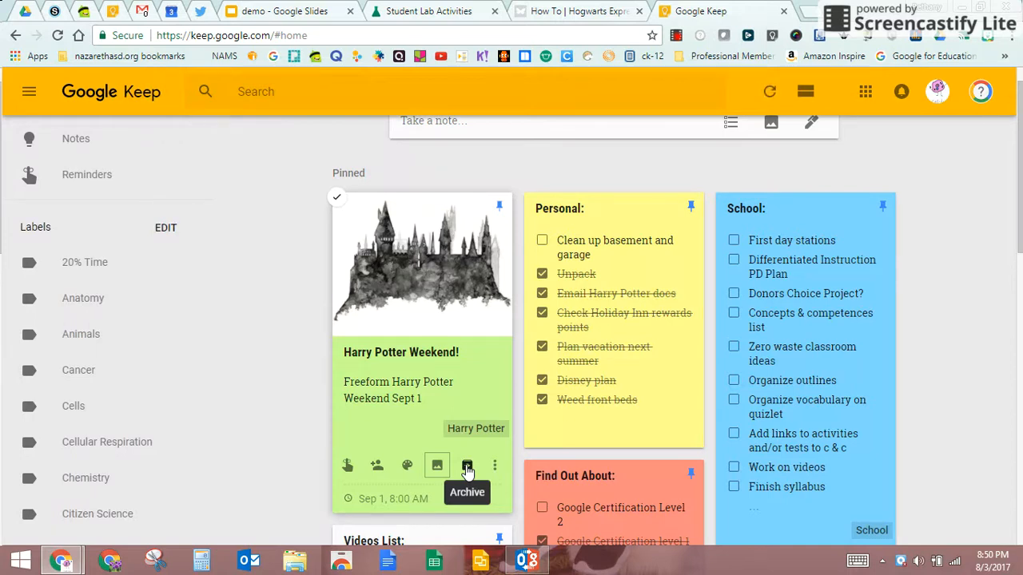
click(377, 466)
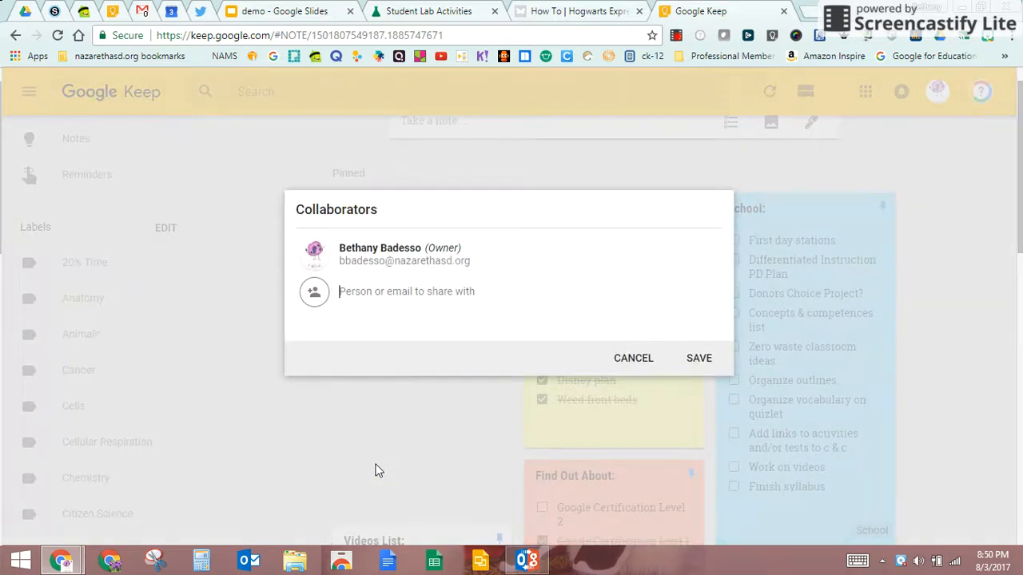
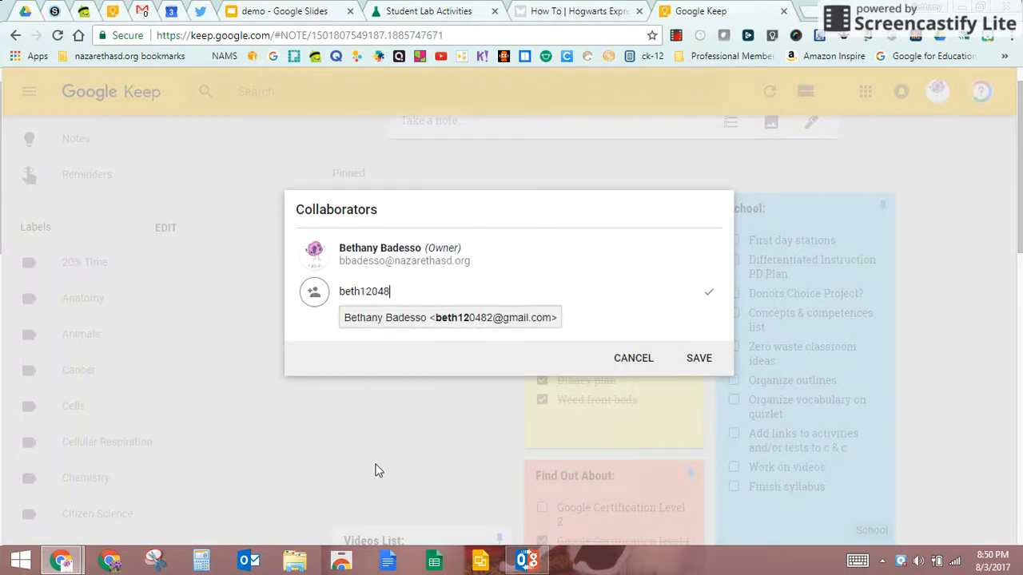
- Add the second account's e-mail as a collaborator, save, and close the note
key(Return)
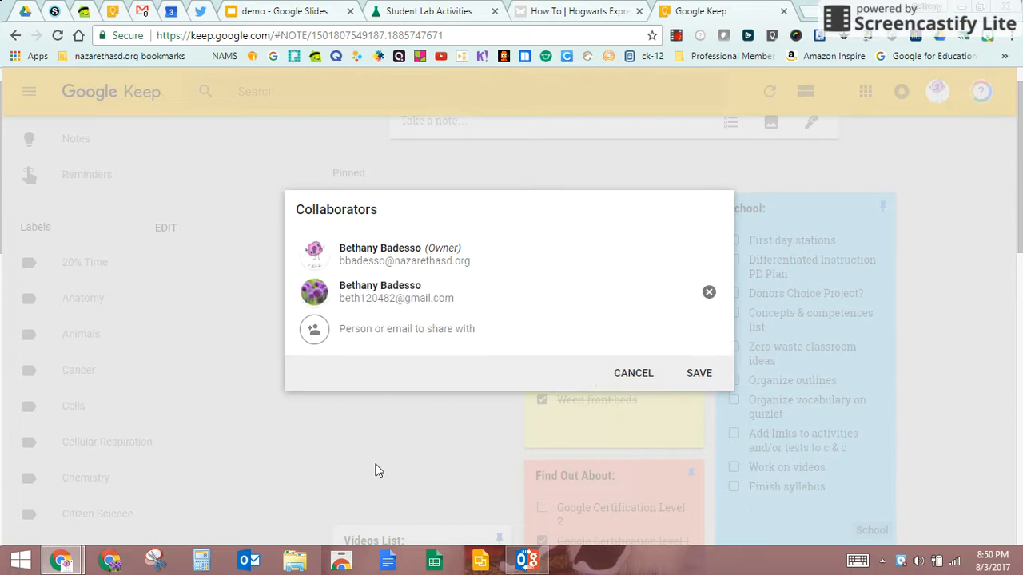
click(702, 378)
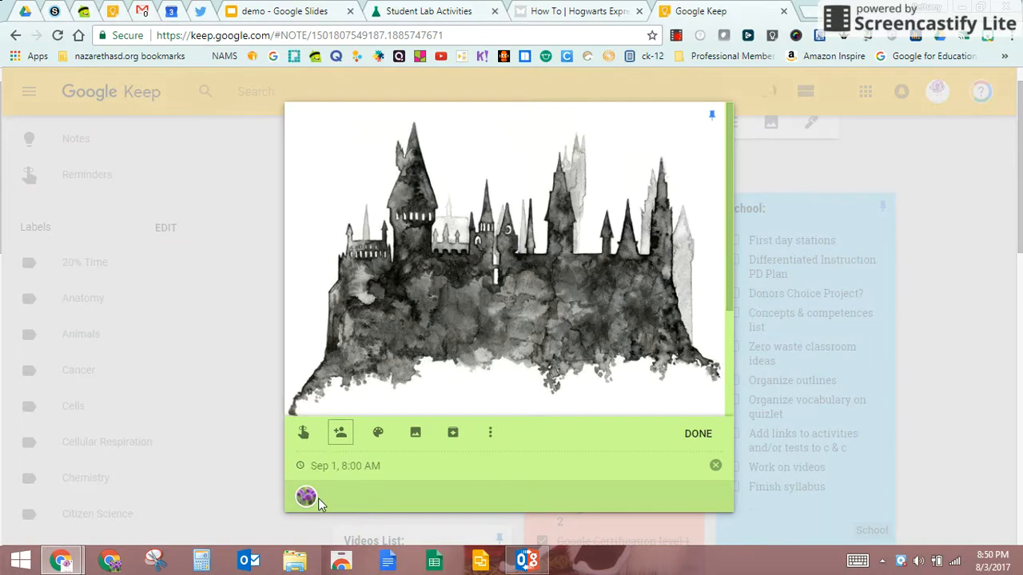
scroll(413, 472, down, 3)
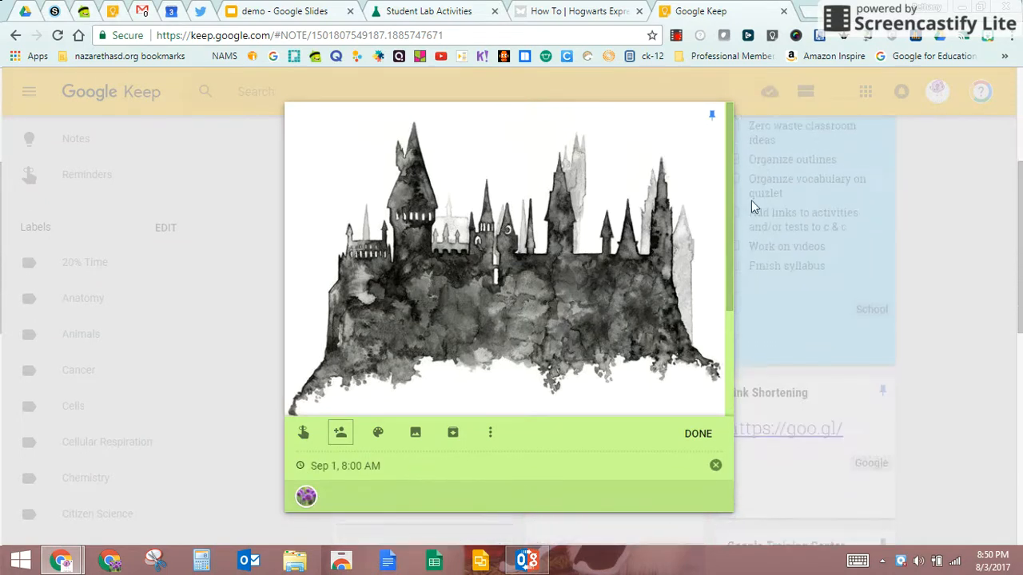
scroll(728, 257, down, 2)
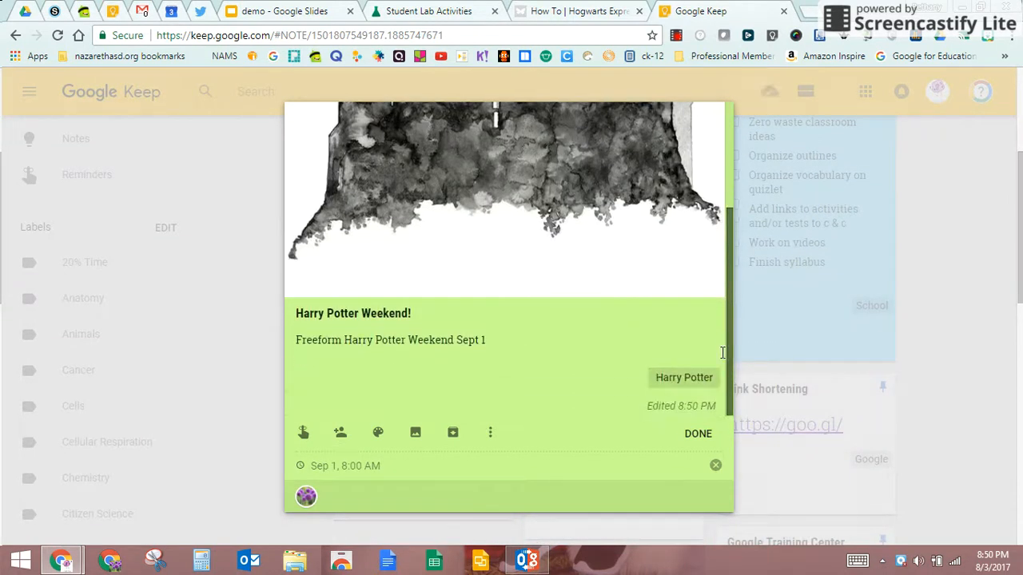
click(695, 437)
scroll(774, 291, up, 3)
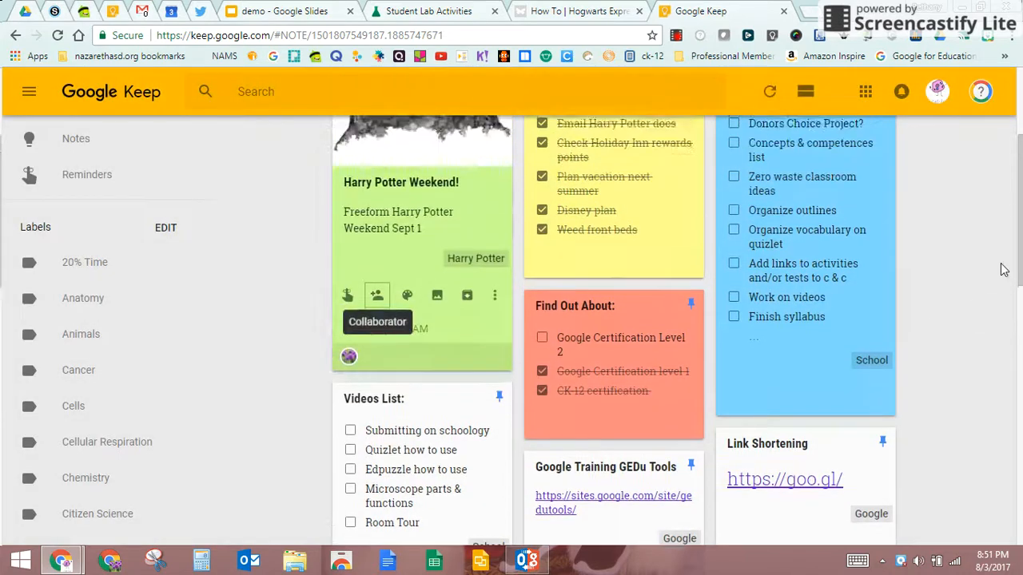